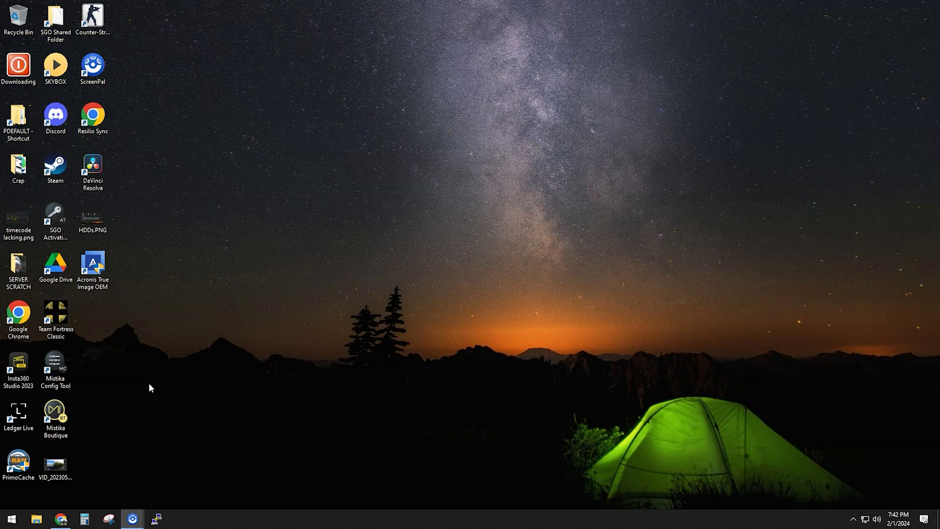
Open the Mistika configuration tool and view its master format settings
double_click(54, 369)
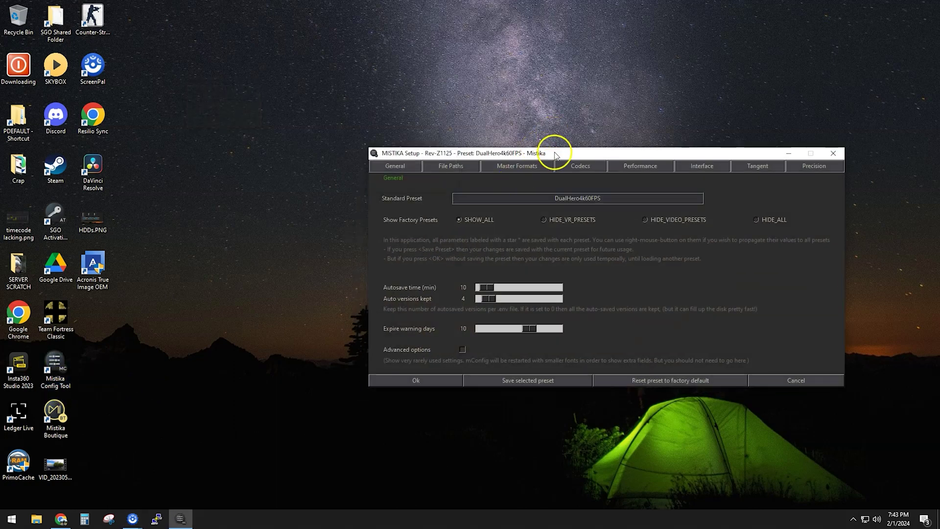
drag(552, 153, 396, 94)
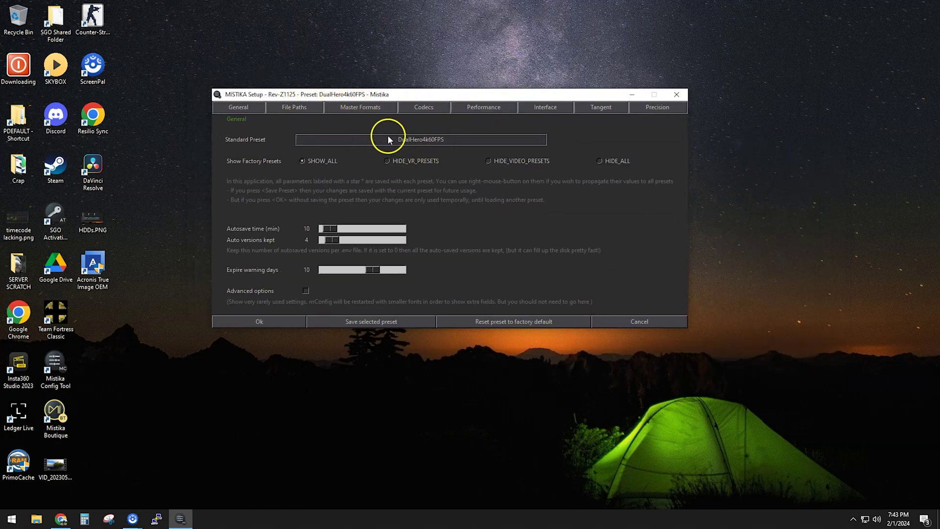
click(359, 111)
drag(378, 95, 341, 57)
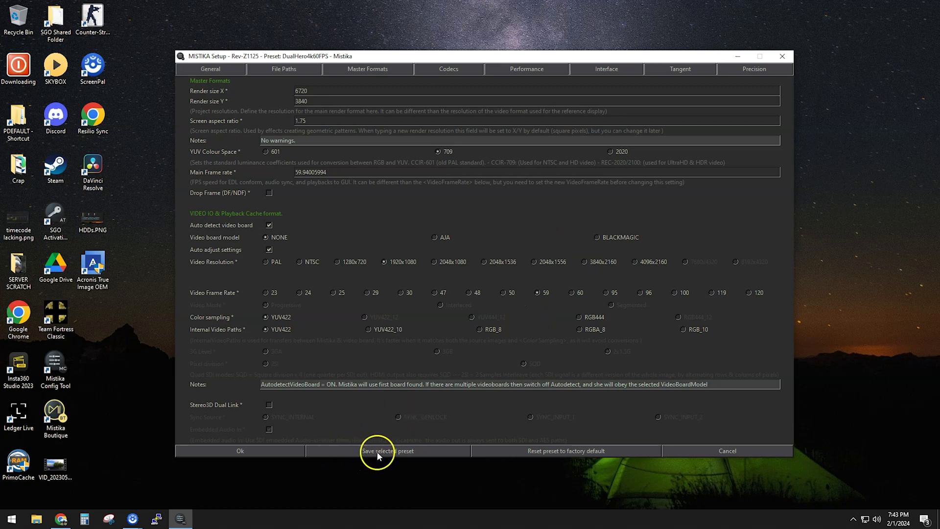
Quit the setup without saving, launch Mistika Boutique and log in with the default user
click(782, 55)
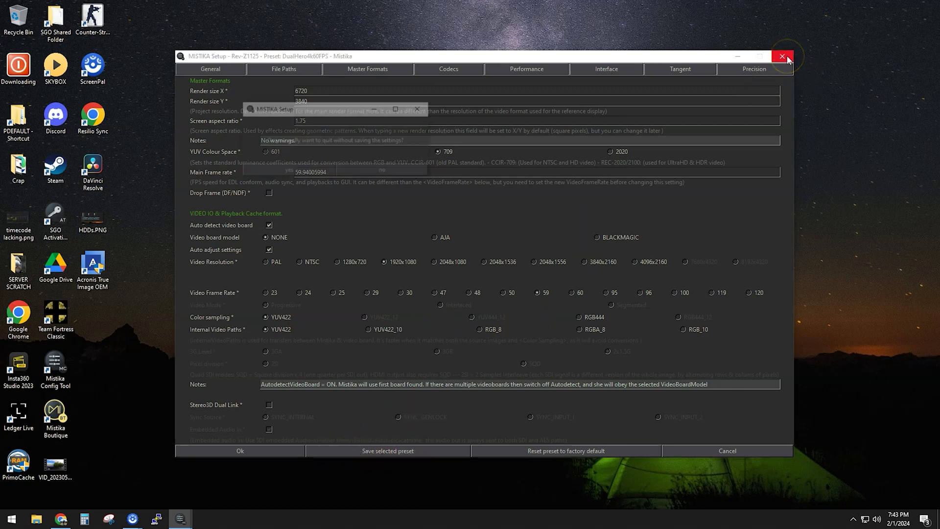
click(294, 169)
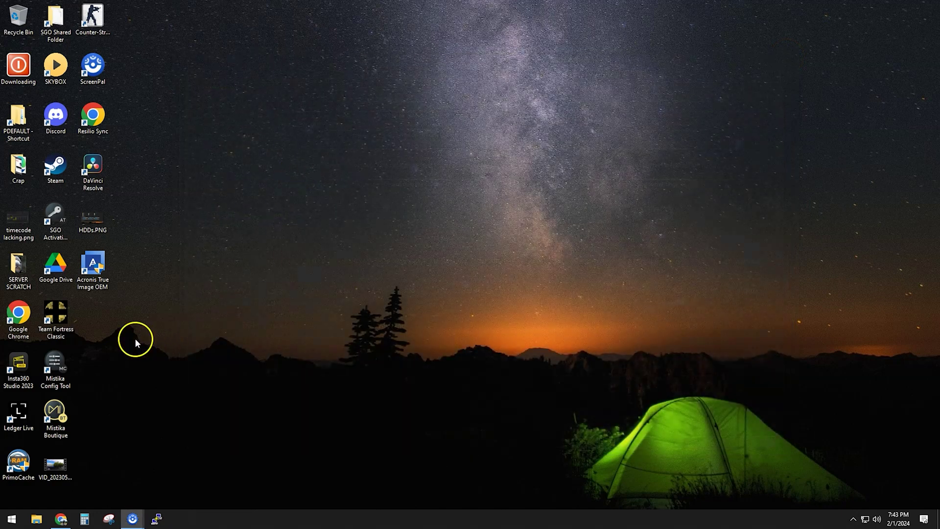
double_click(52, 417)
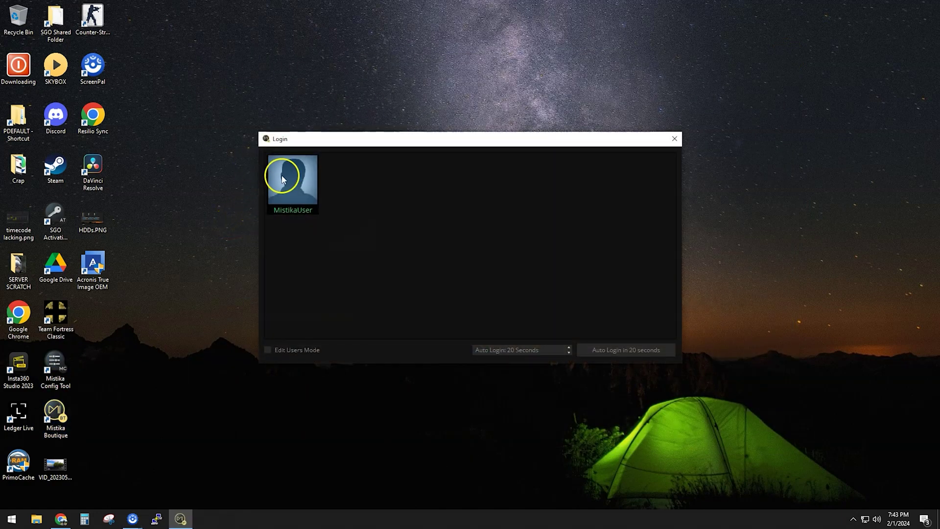
double_click(283, 176)
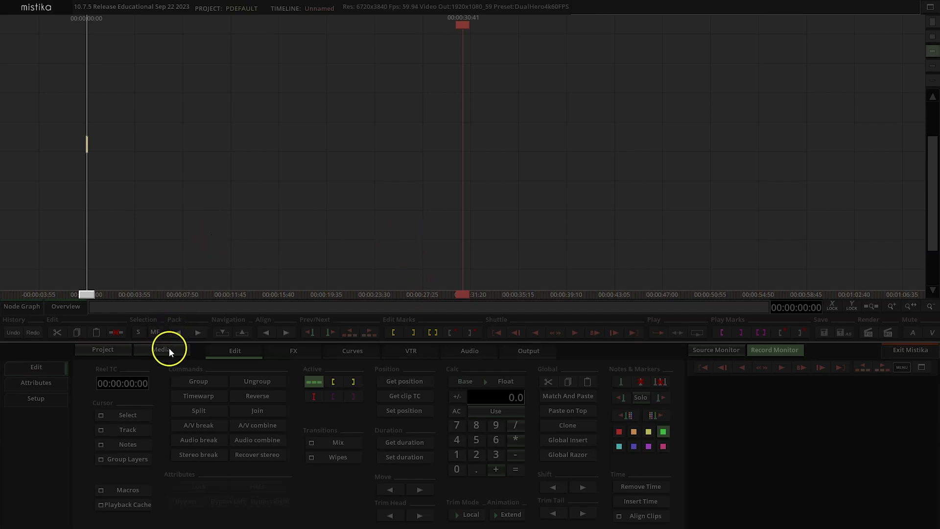
Open the Media Manager and expand Desktop > SERVER SCRATCH
click(154, 351)
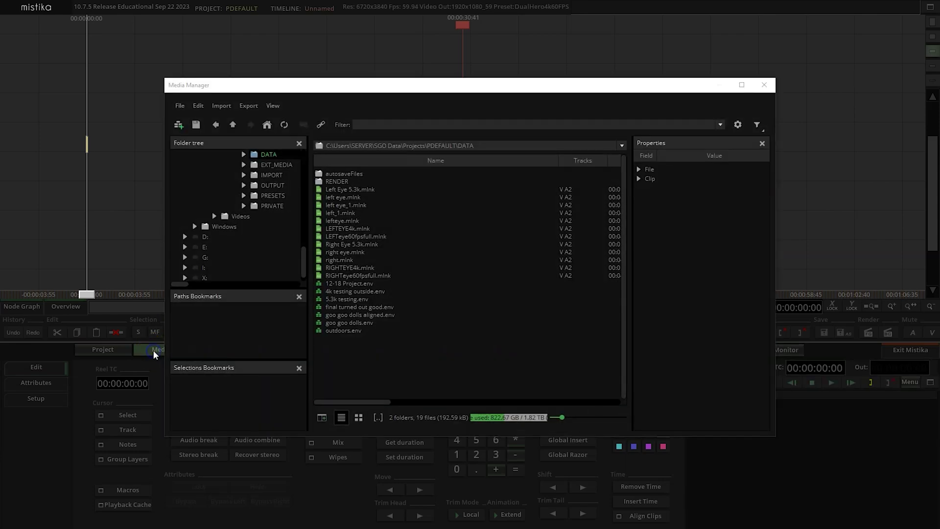
scroll(242, 201, up, 8)
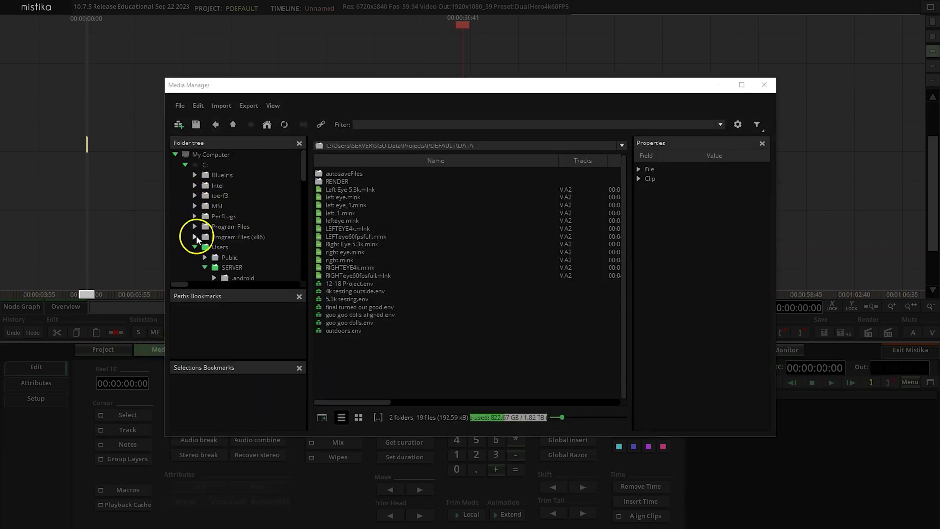
scroll(201, 231, down, 4)
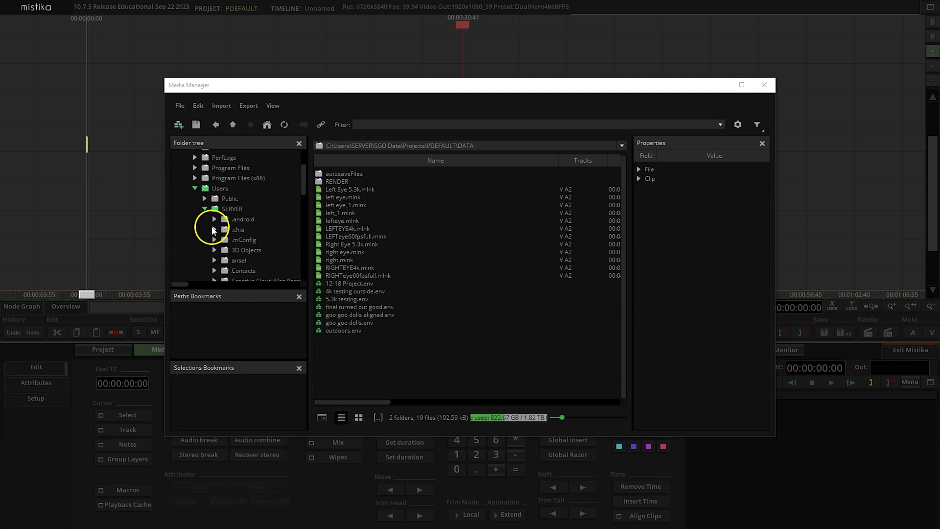
click(215, 233)
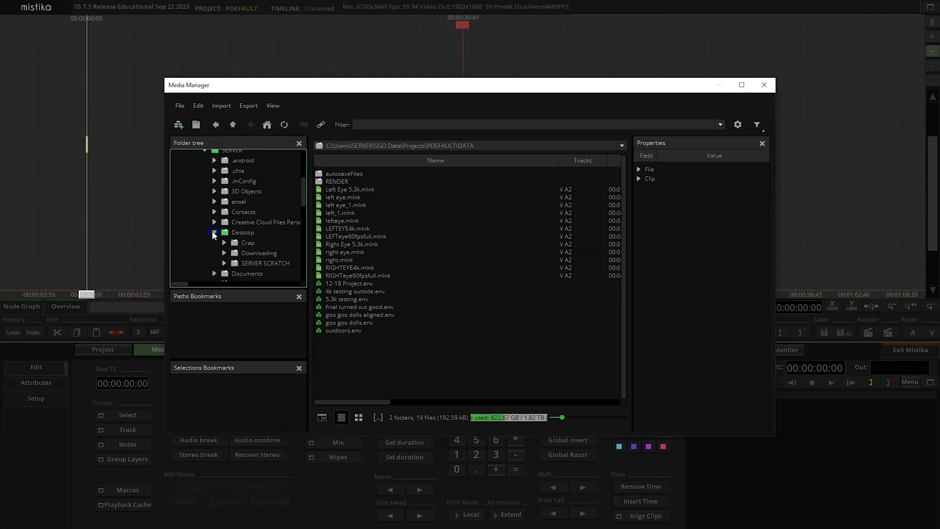
double_click(240, 253)
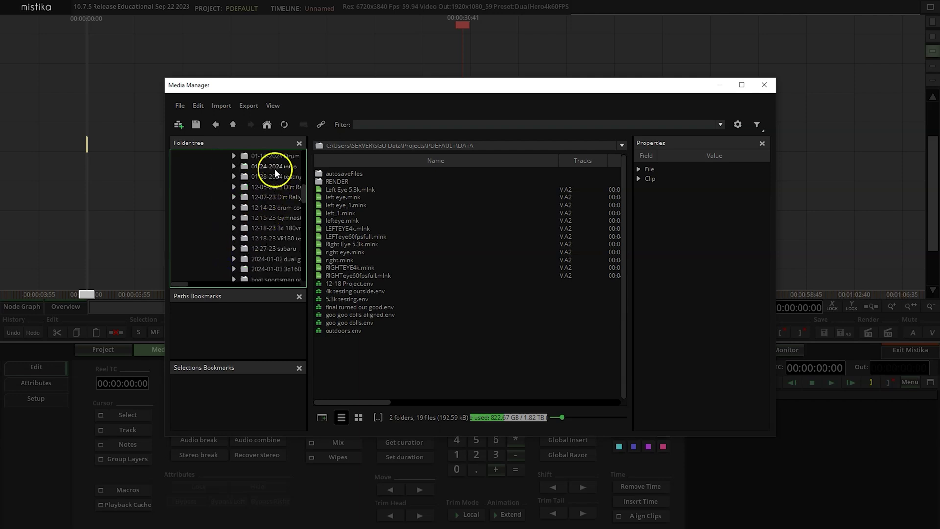
click(276, 156)
scroll(280, 166, up, 1)
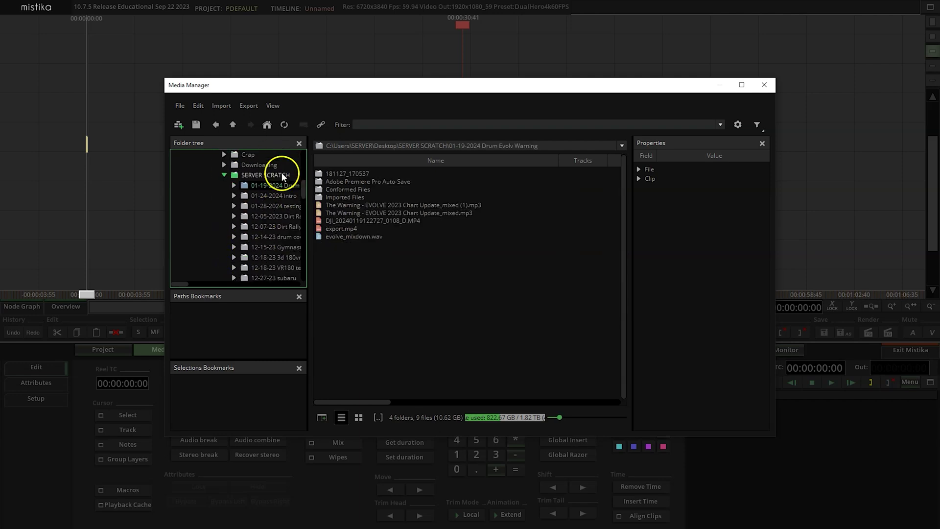
Browse into 12-18-23 3d 180vr > premiere export > full 60fps and select LEFTeye60fpsfull.mp4
click(268, 237)
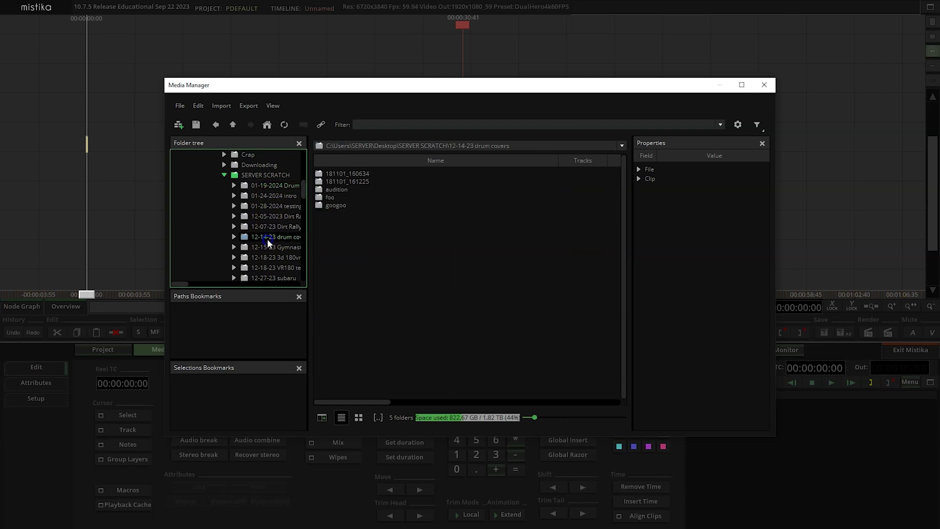
click(266, 248)
click(262, 256)
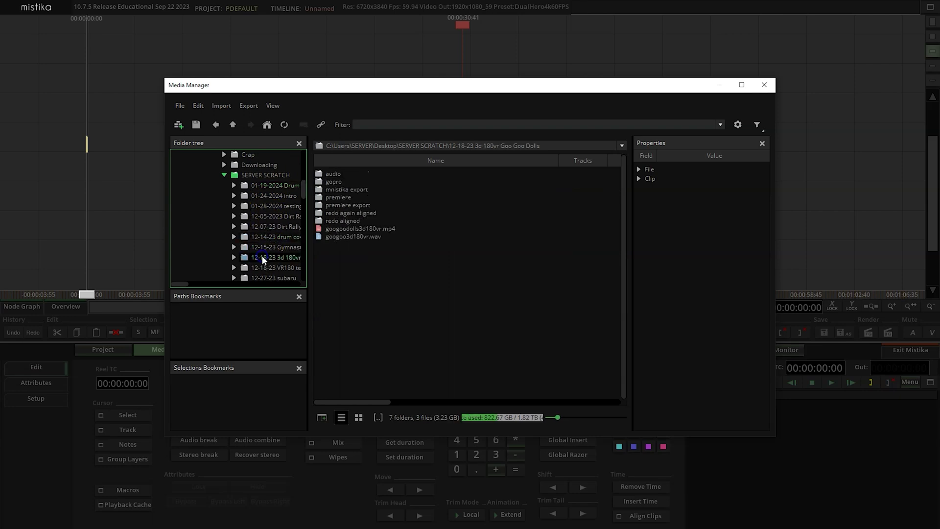
double_click(337, 207)
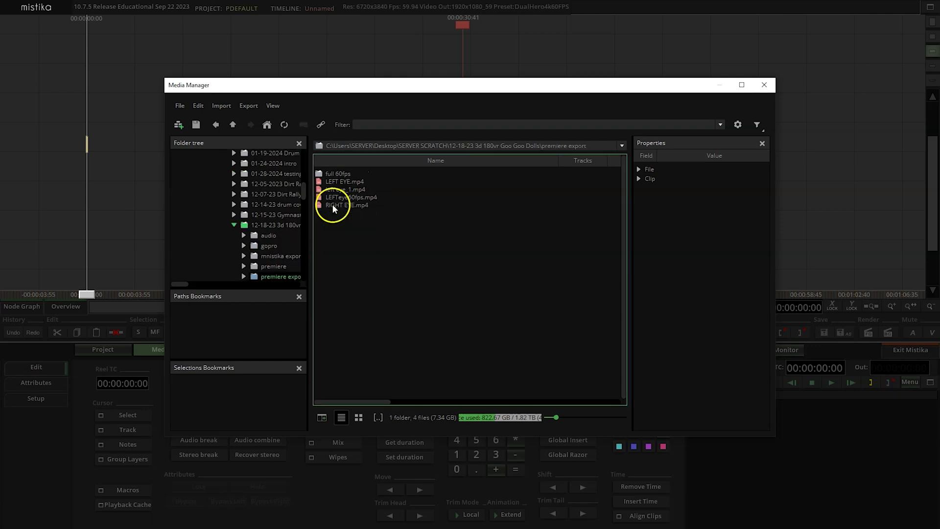
double_click(337, 174)
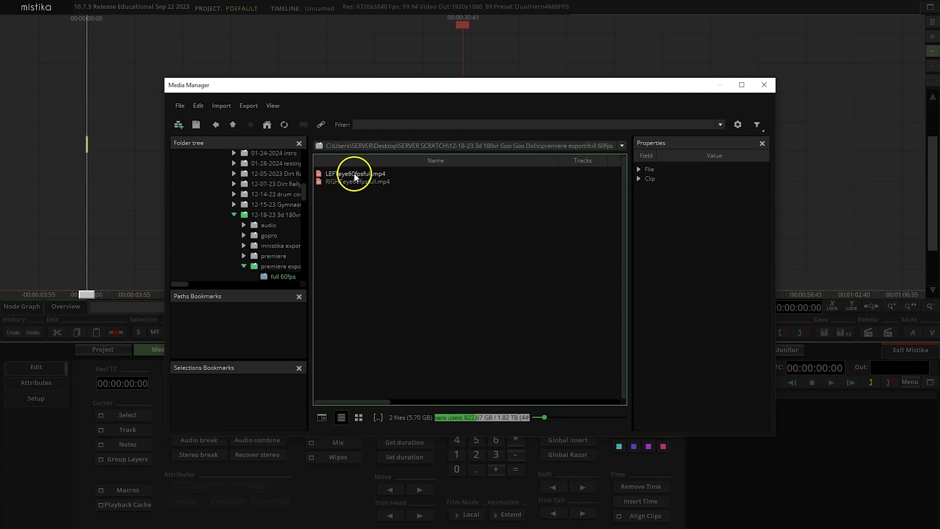
click(338, 174)
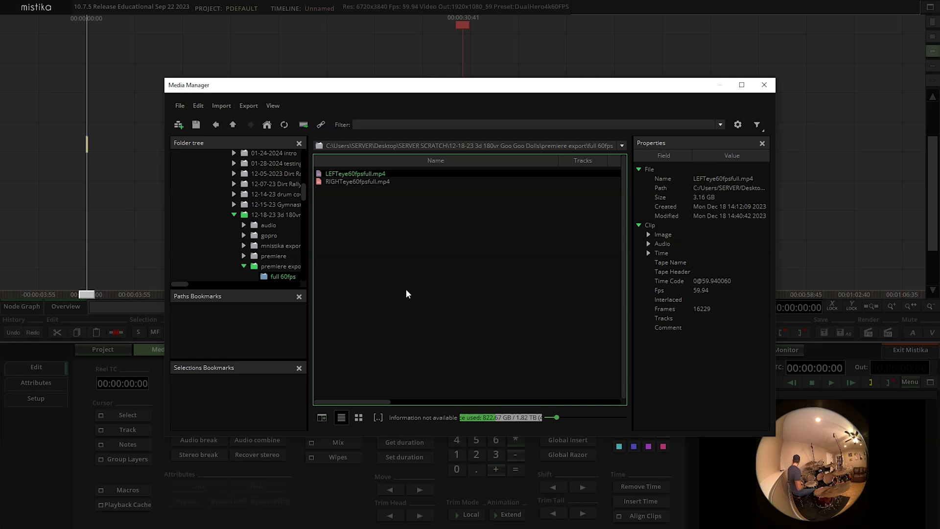
Import LEFTeye60fpsfull.mp4 onto the timeline, linked as a progressive sequence
right_click(362, 173)
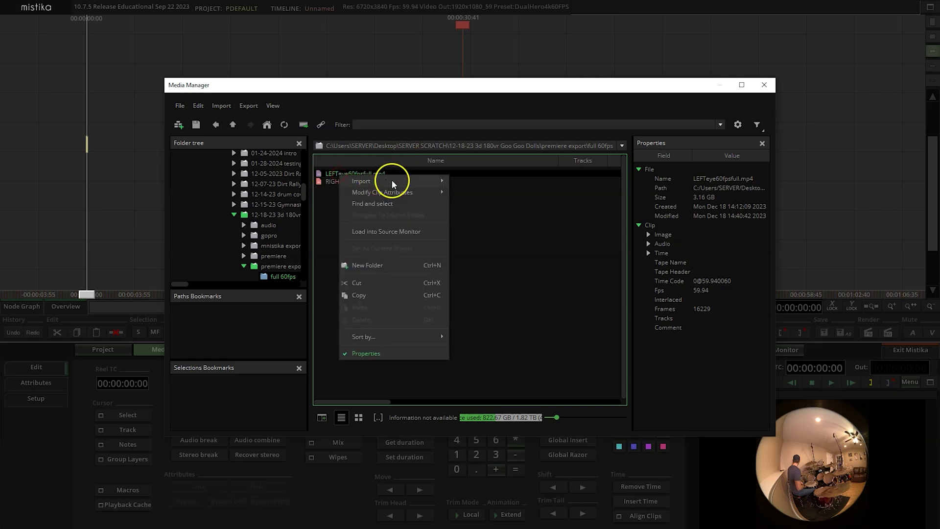
mouse_move(395, 184)
click(486, 181)
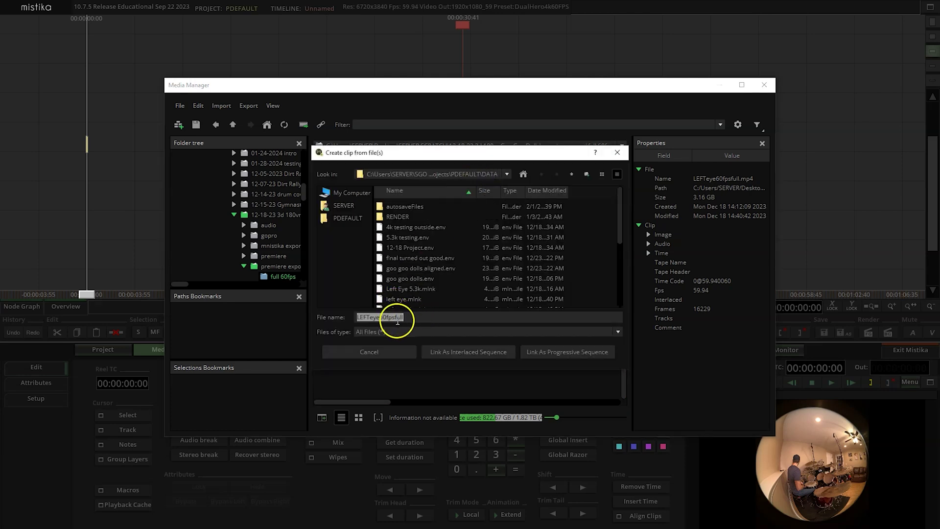
click(580, 354)
click(469, 273)
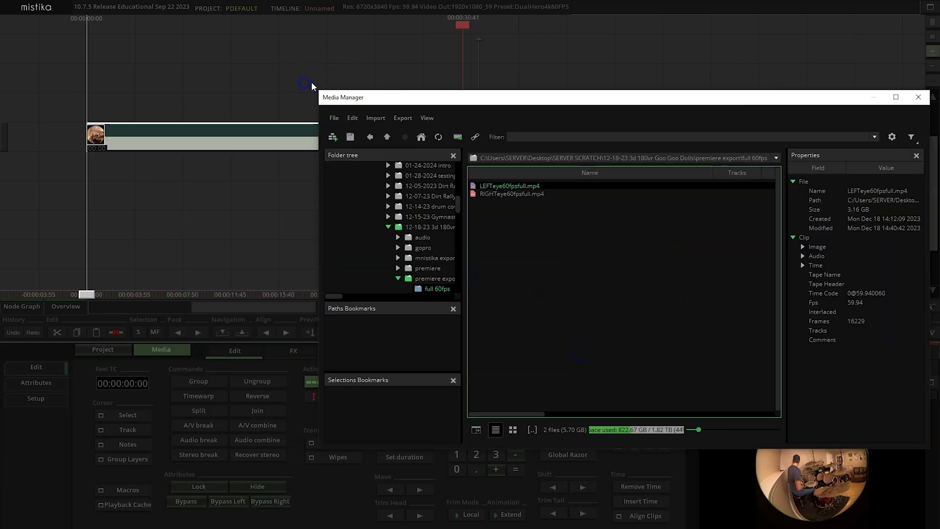
Link RIGHTeye60fpsfull.mp4 as a track below the left clip, then close the Media Manager
click(491, 195)
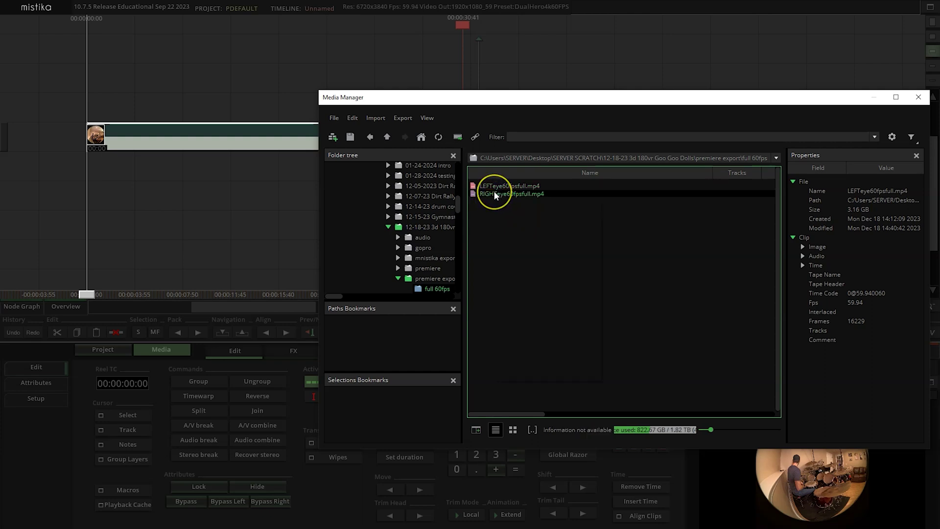
right_click(495, 192)
drag(489, 191, 113, 160)
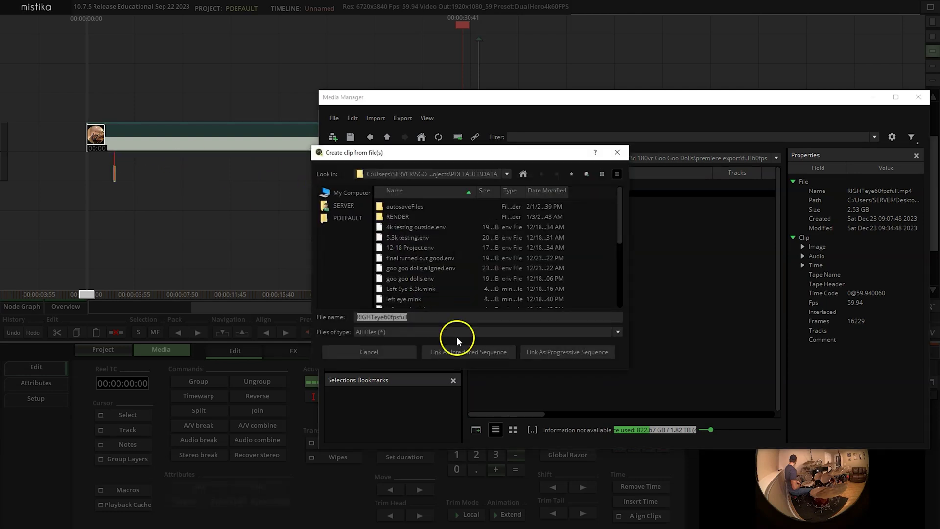
click(550, 352)
click(441, 271)
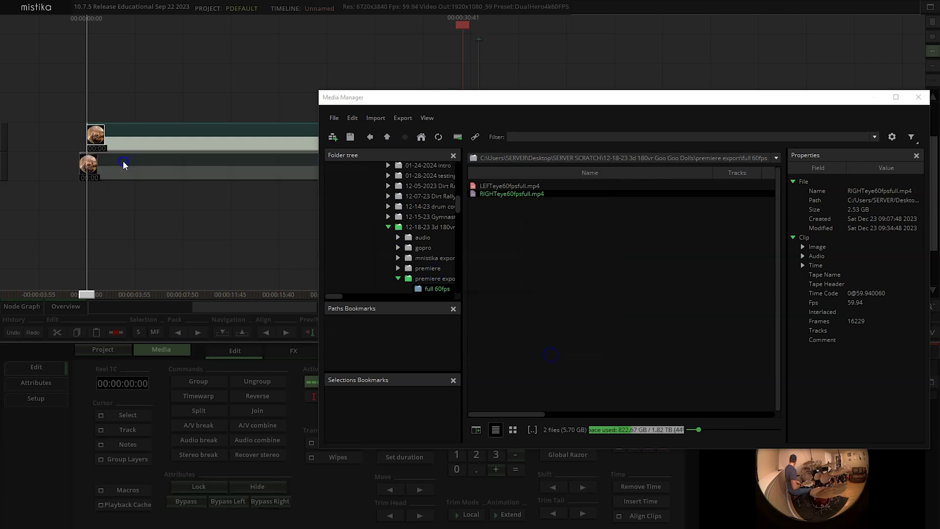
click(127, 163)
click(188, 105)
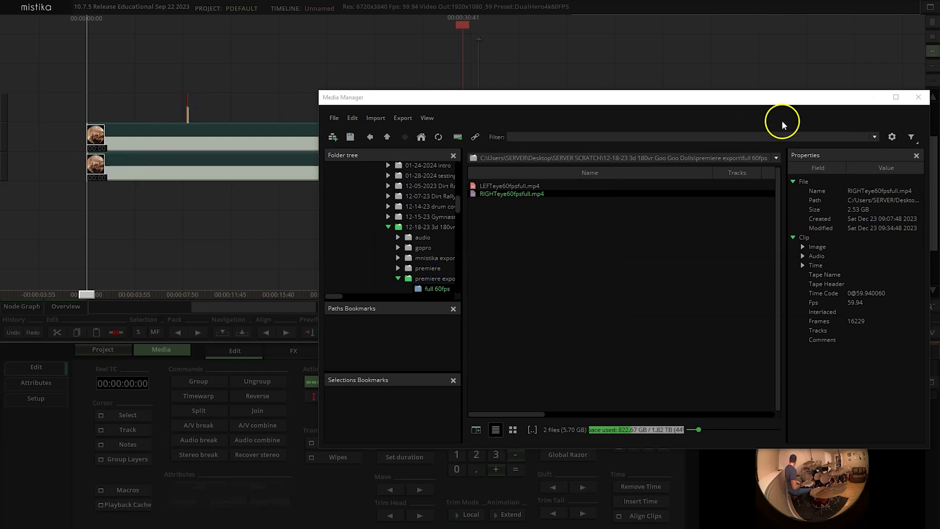
click(919, 94)
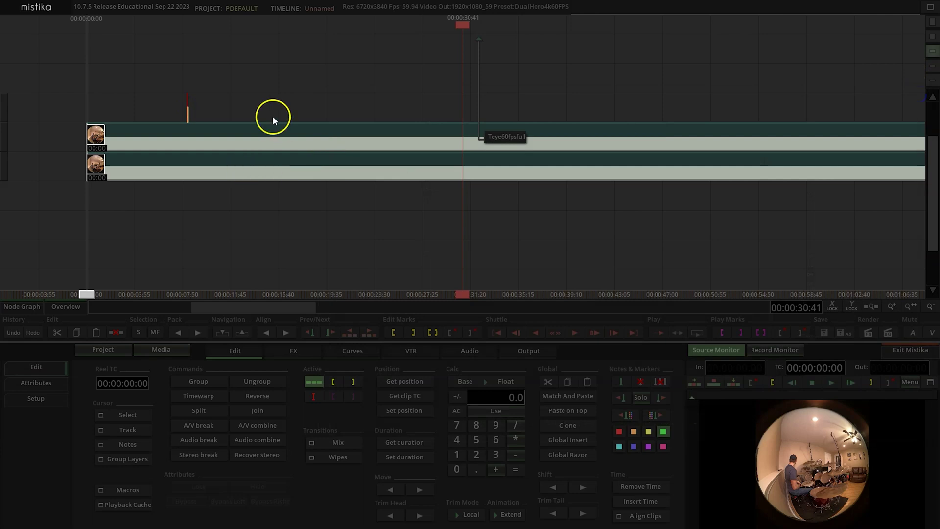
Select both eye clips, apply VR Stitch from the FX panel, and open the effect
drag(258, 74, 271, 257)
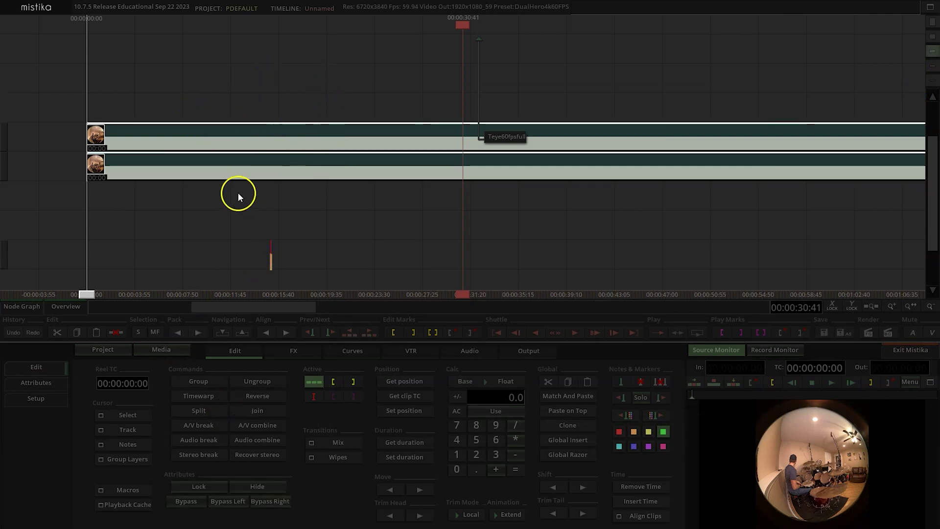
click(185, 120)
drag(183, 136, 196, 214)
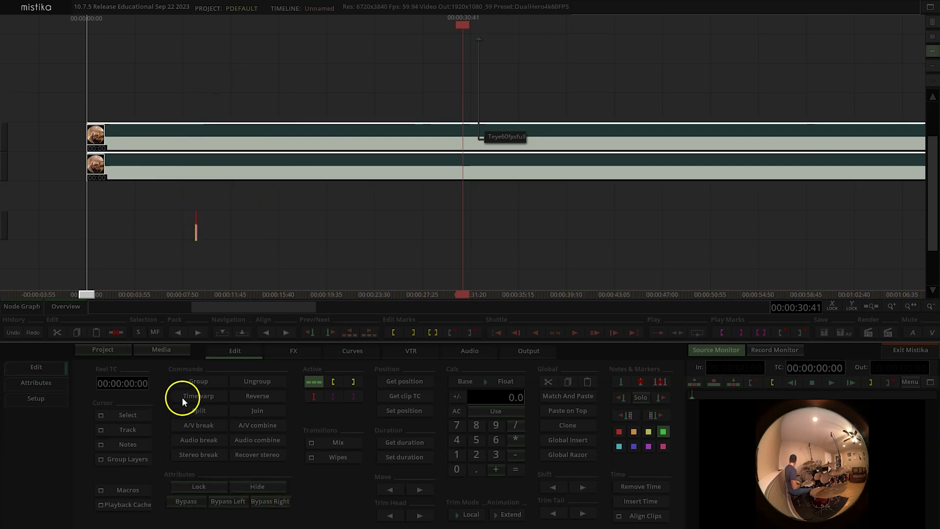
click(297, 352)
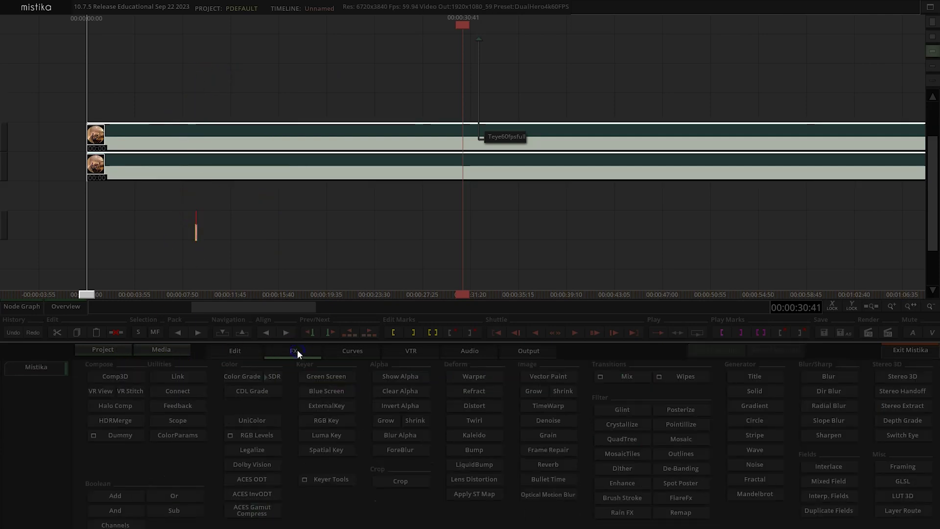
click(122, 391)
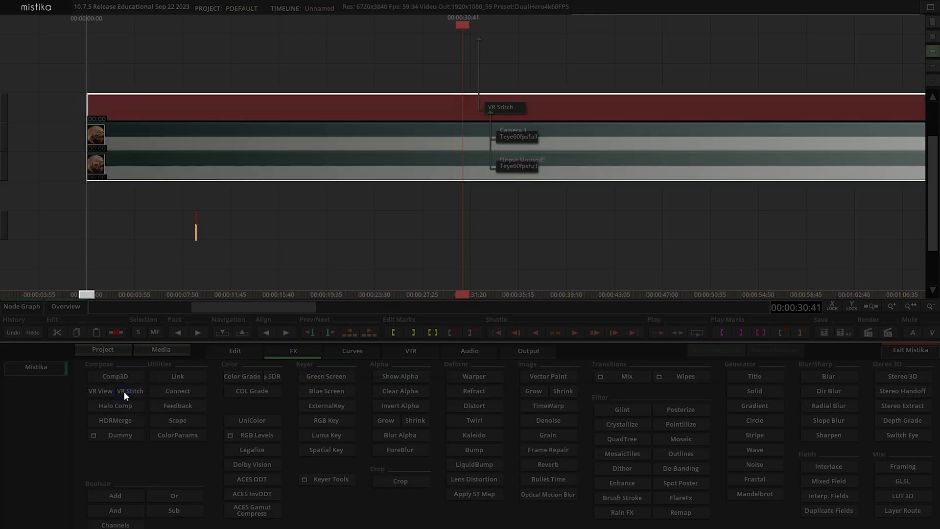
double_click(360, 104)
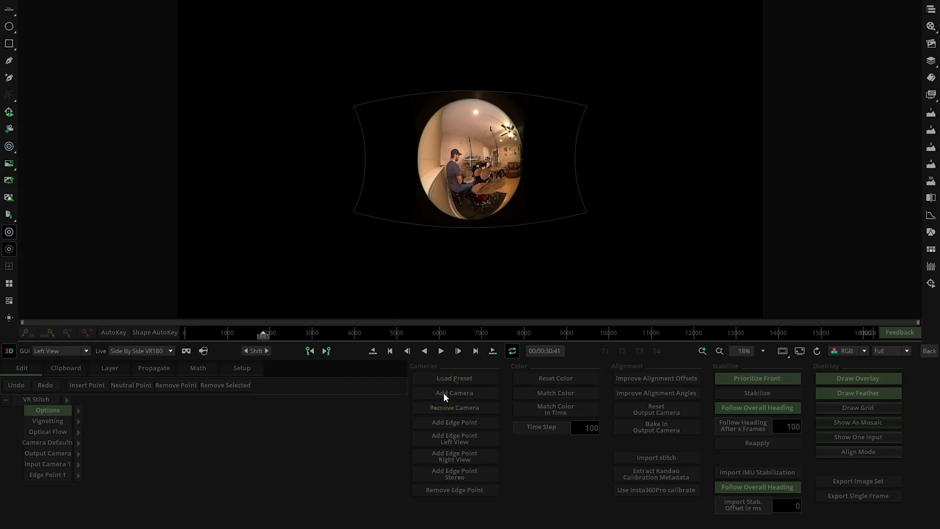
Add a second input camera and set Input Camera 1's Stereo Eye to Left
click(444, 392)
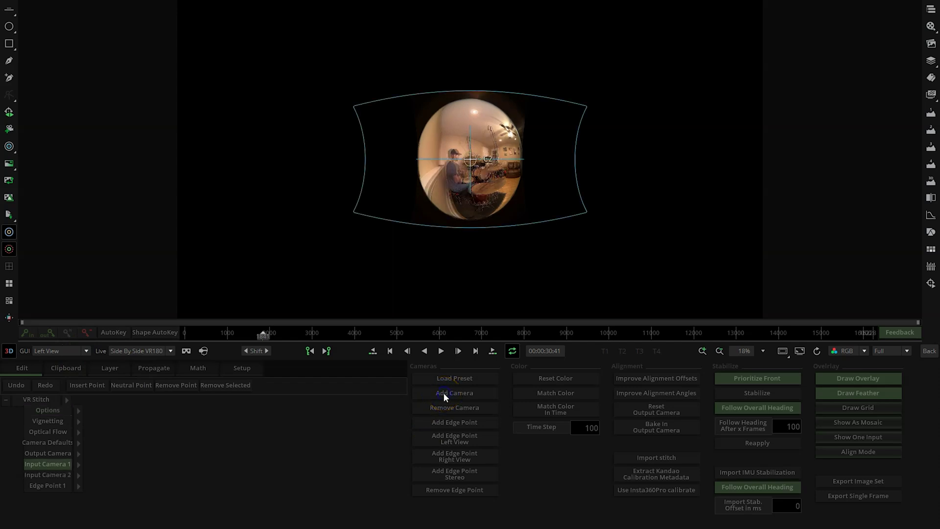
click(77, 466)
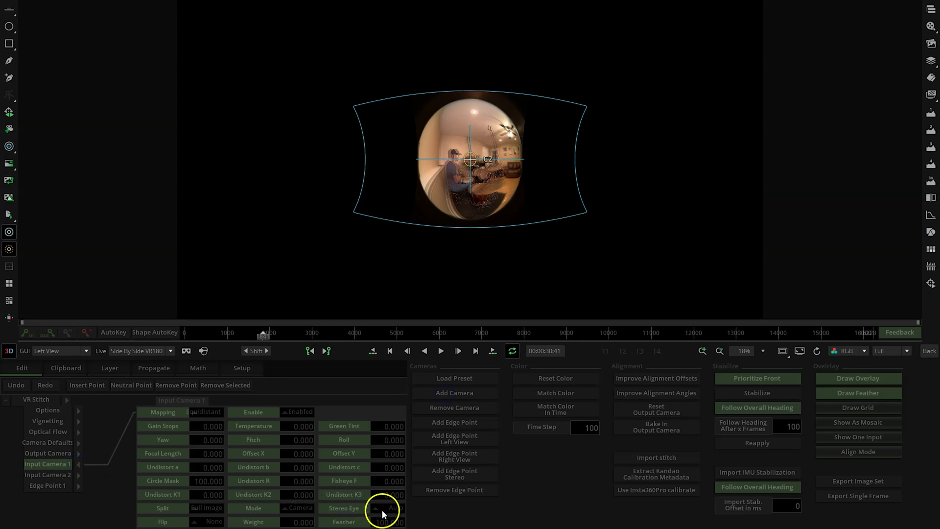
click(344, 509)
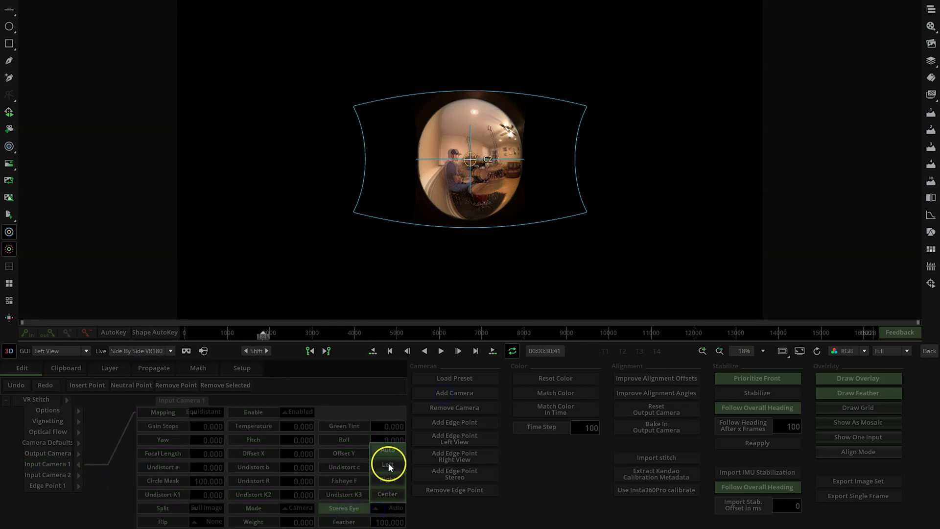
Set Input Camera 2's Stereo Eye to Right
click(79, 465)
click(79, 476)
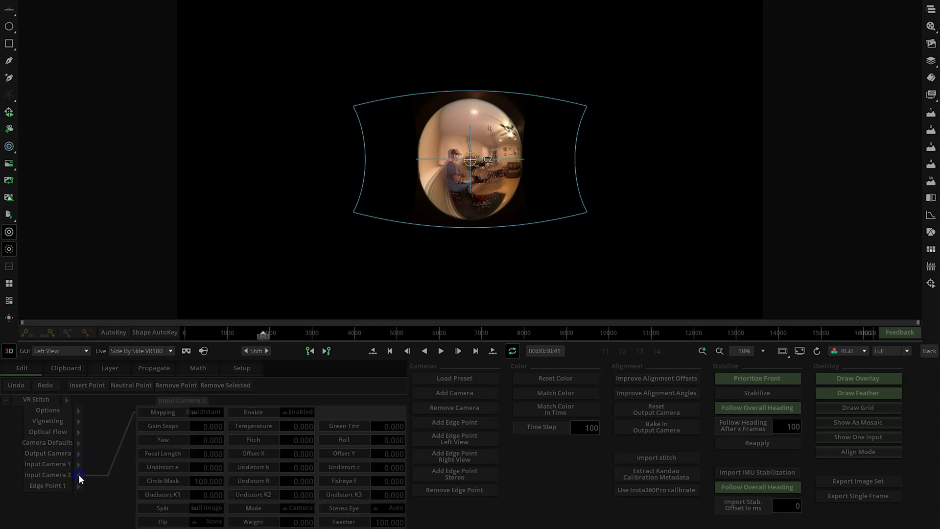
click(387, 509)
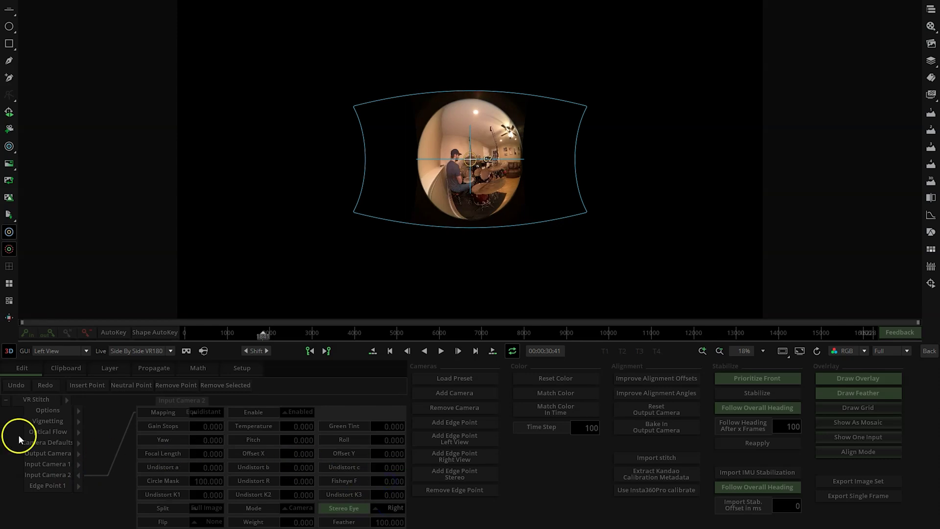
click(84, 352)
scroll(66, 396, down, 2)
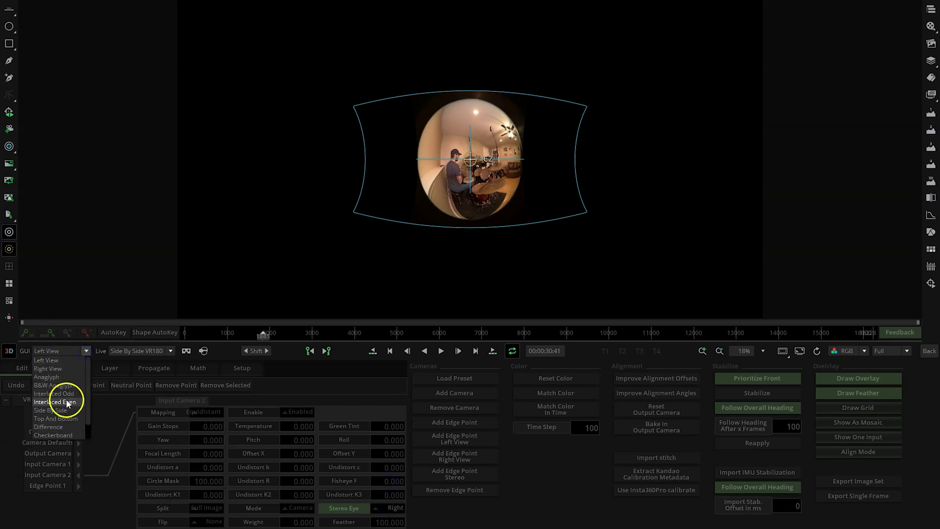
click(54, 434)
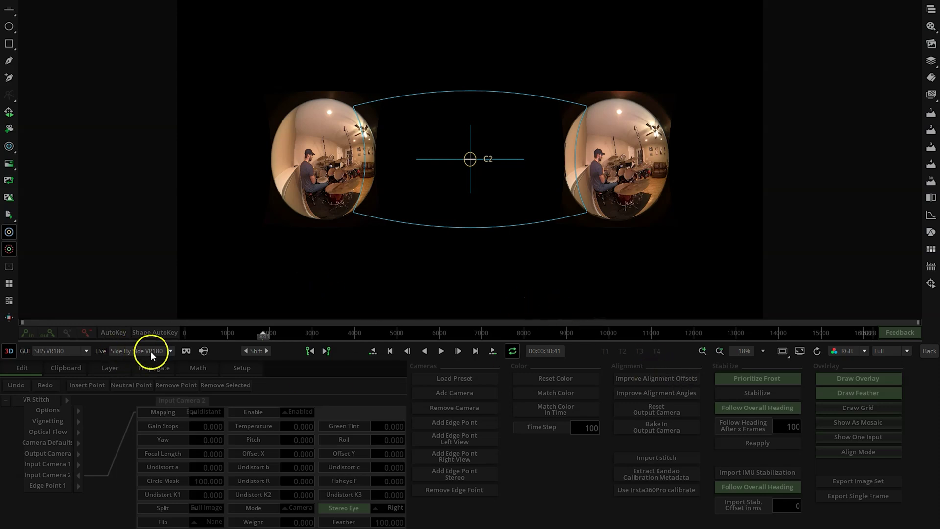
click(87, 351)
click(70, 366)
click(848, 438)
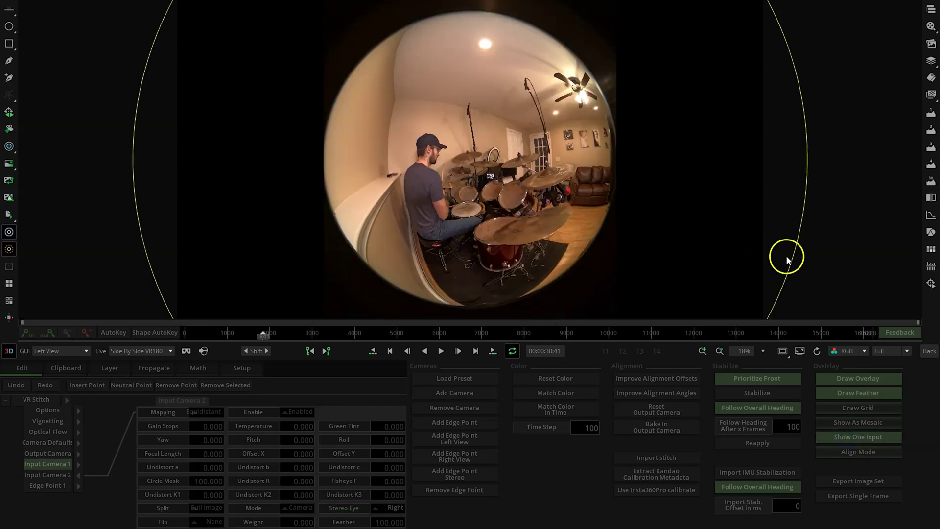
Shrink the circle mask to the fisheye edge, then switch the preview to SBS VR180
drag(787, 260, 502, 175)
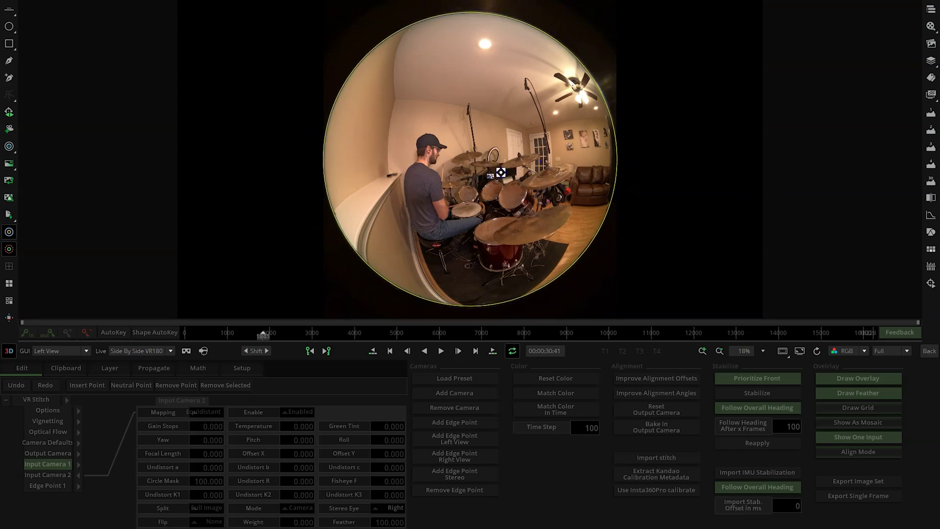
click(848, 440)
click(85, 351)
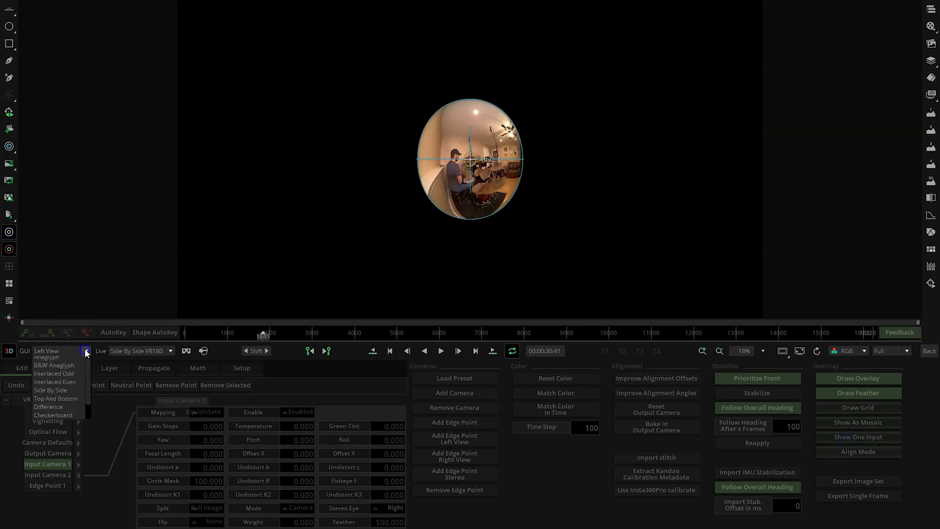
click(58, 434)
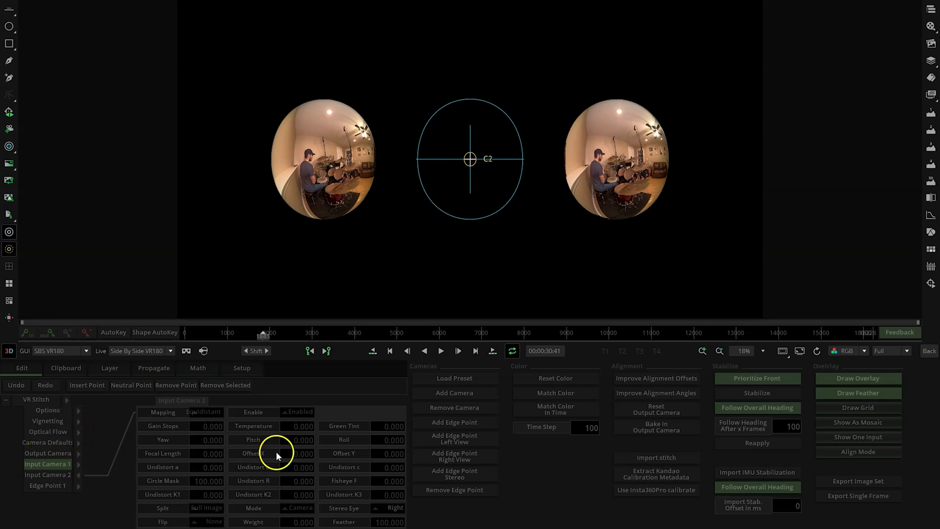
Inspect the Optical Flow, Camera Defaults and Output Camera groups, leaving Camera Defaults open
click(77, 434)
click(78, 443)
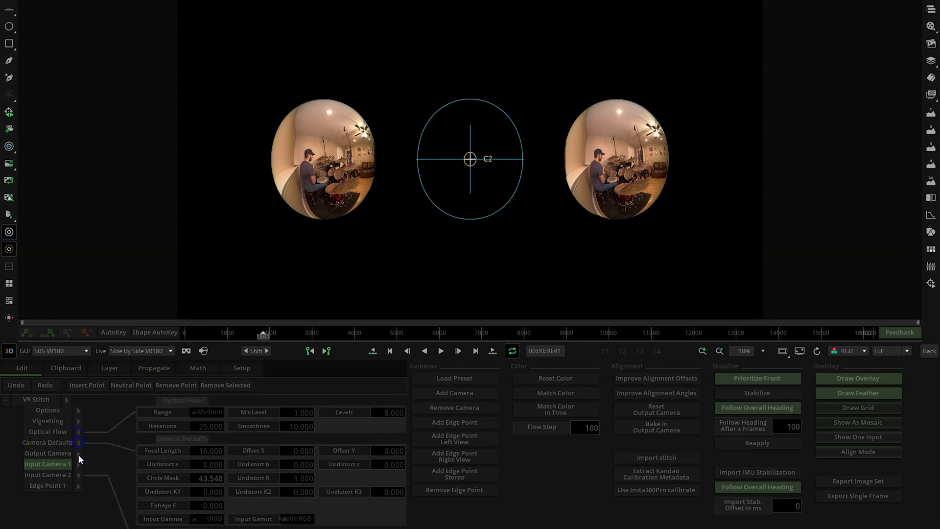
click(79, 453)
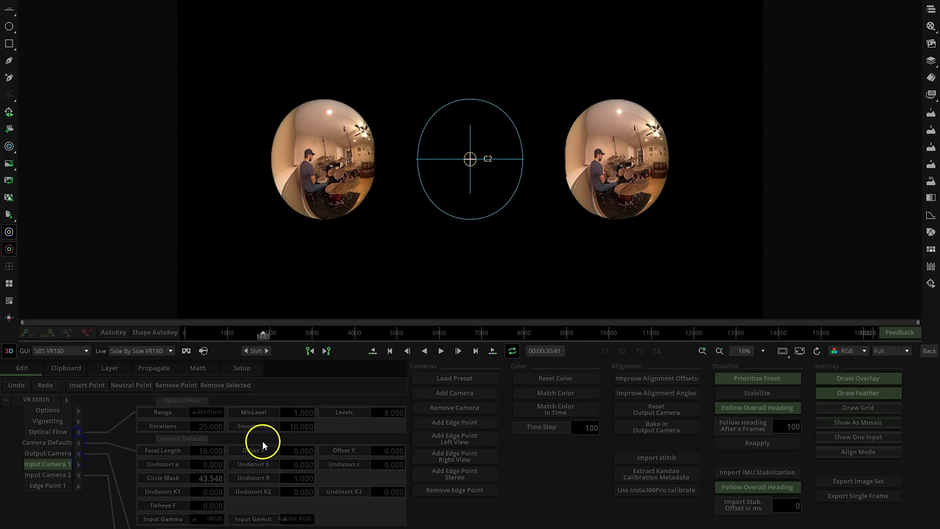
scroll(260, 493, down, 5)
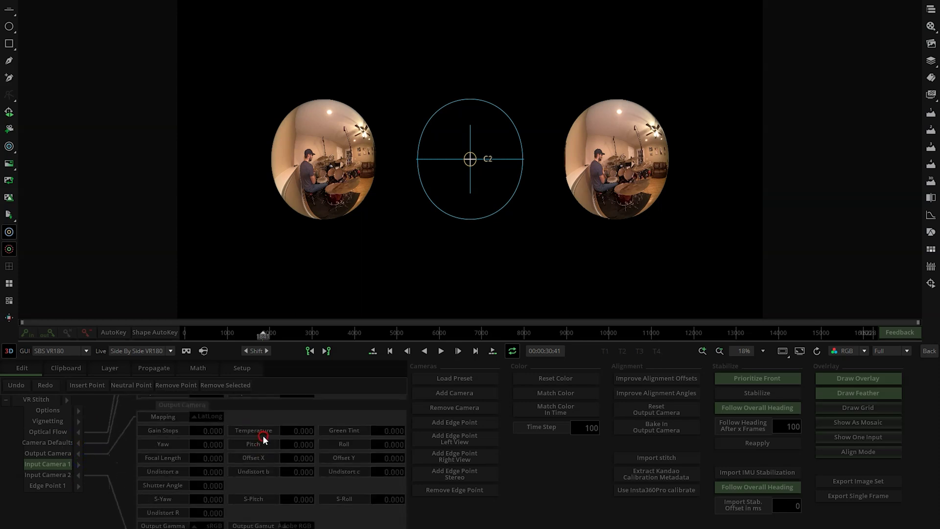
scroll(264, 465, up, 5)
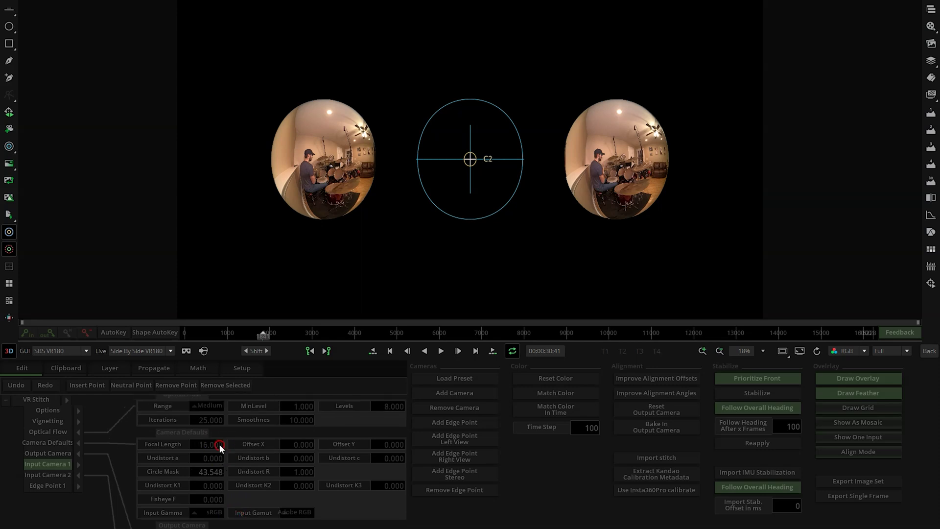
click(78, 454)
click(78, 442)
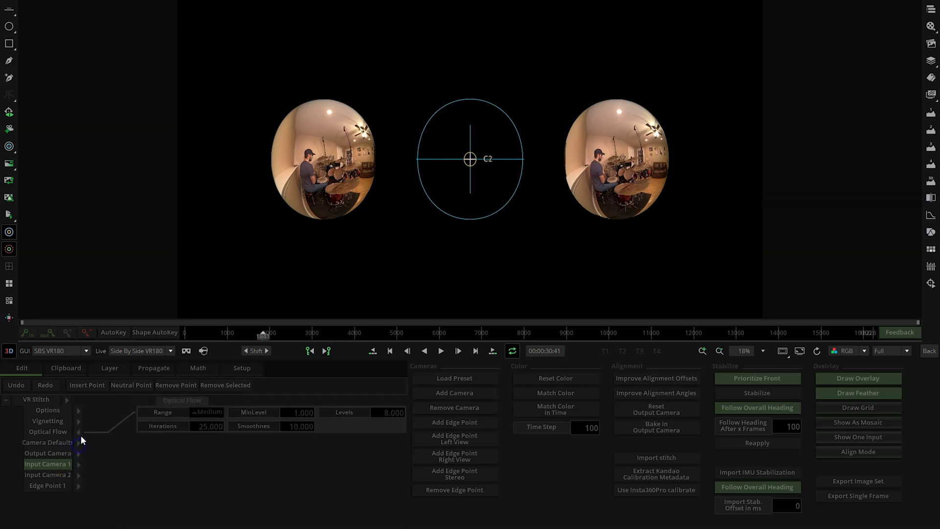
click(80, 433)
click(78, 442)
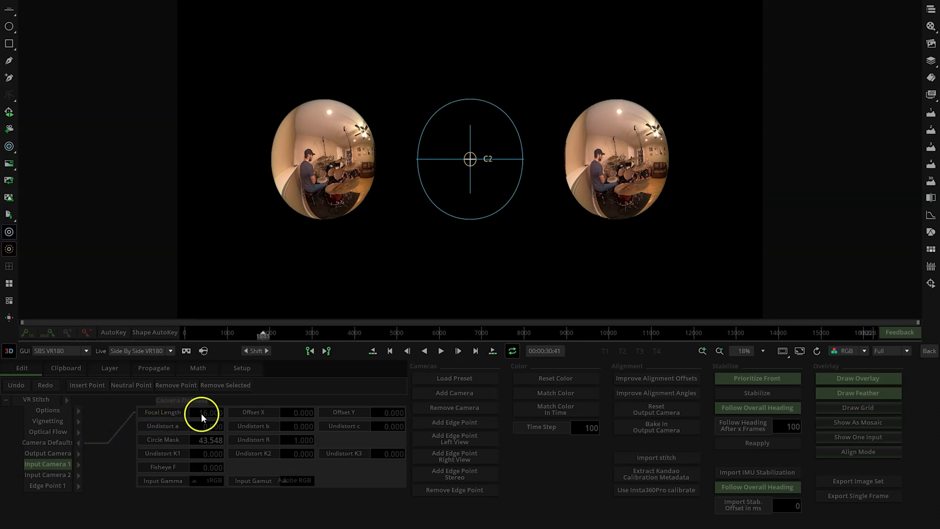
Lower the Camera Defaults Focal Length from 16.000 to 5.900
click(215, 412)
scroll(215, 413, down, 4)
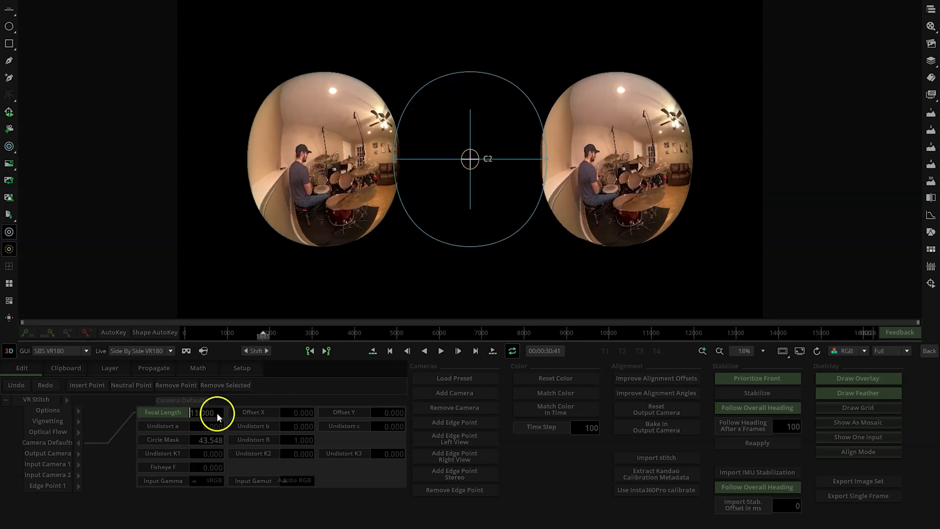
scroll(217, 411, down, 1)
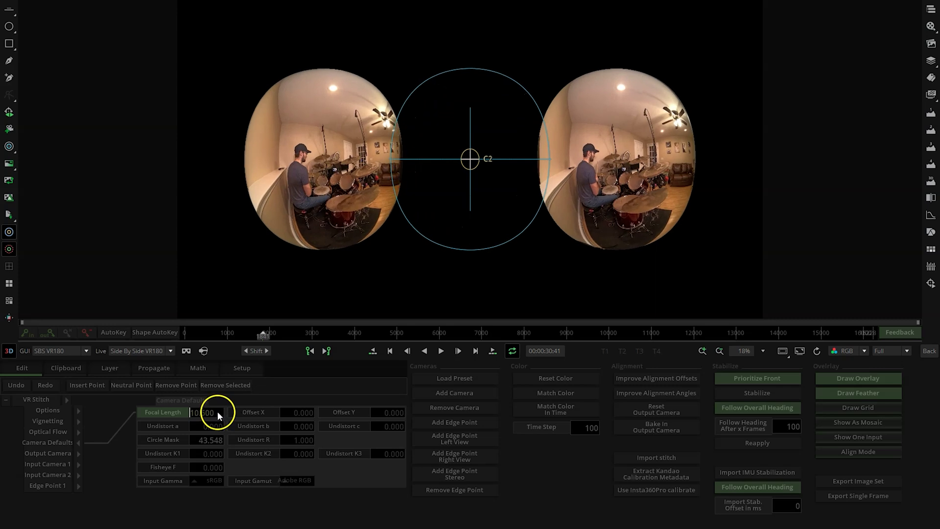
scroll(204, 413, down, 2)
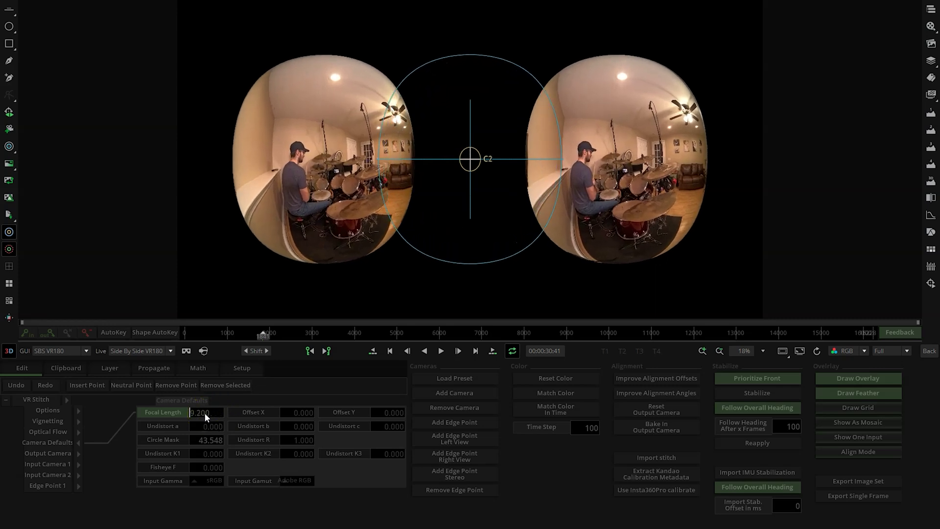
scroll(205, 413, down, 2)
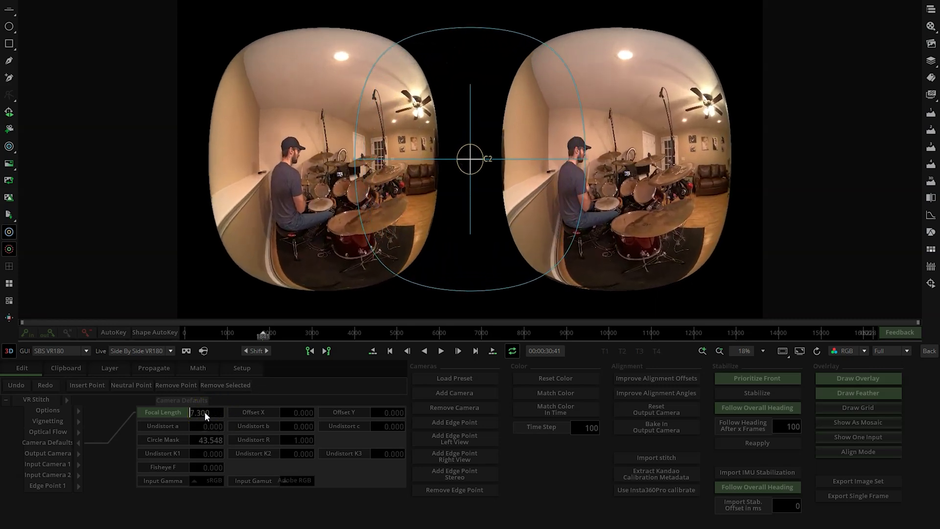
scroll(205, 412, down, 1)
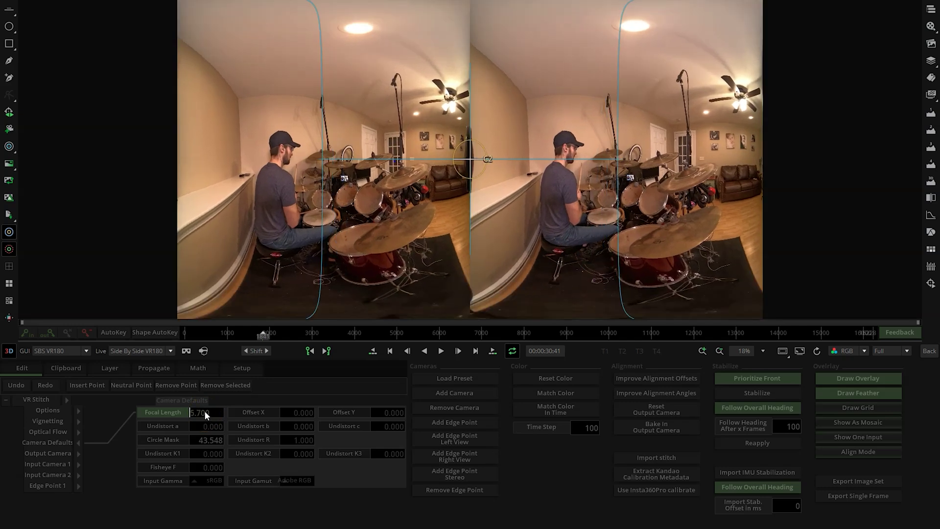
scroll(205, 412, up, 1)
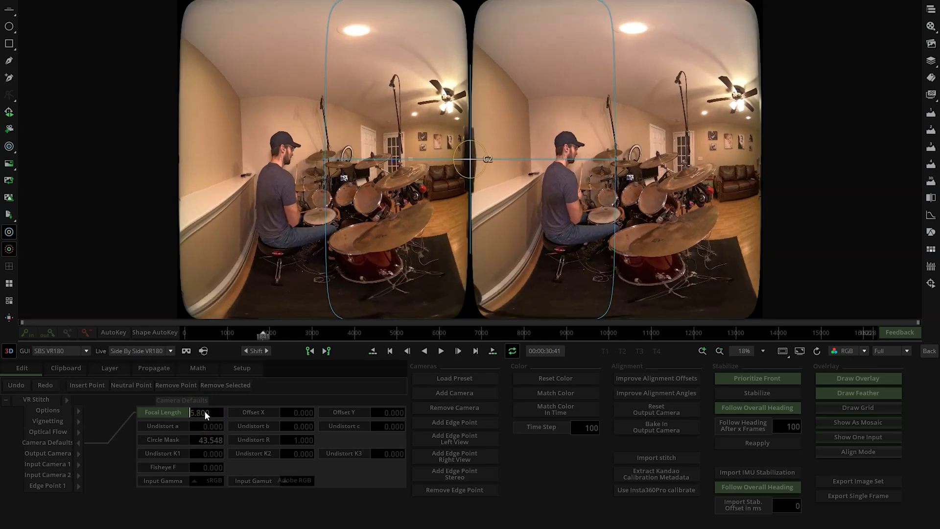
scroll(216, 416, up, 2)
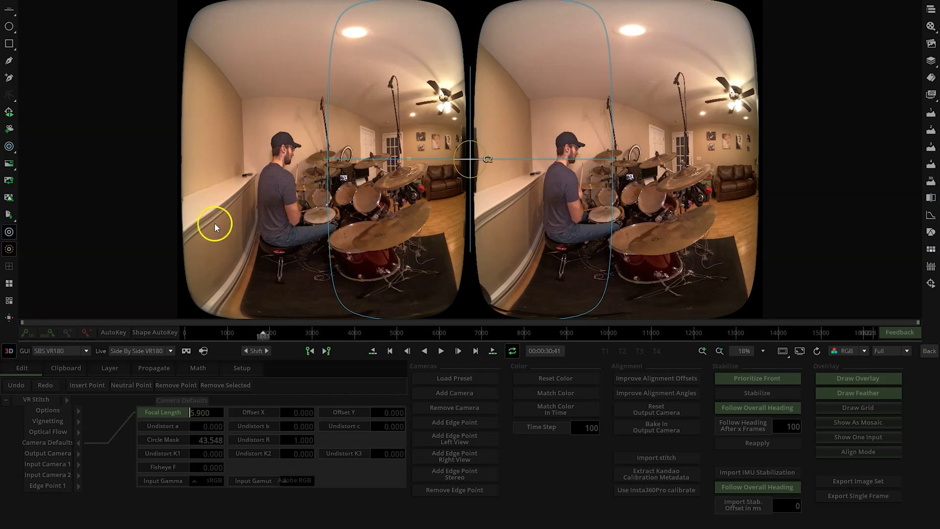
Switch the viewer to B&W Anaglyph, toggling 3D off and on to compare
click(85, 351)
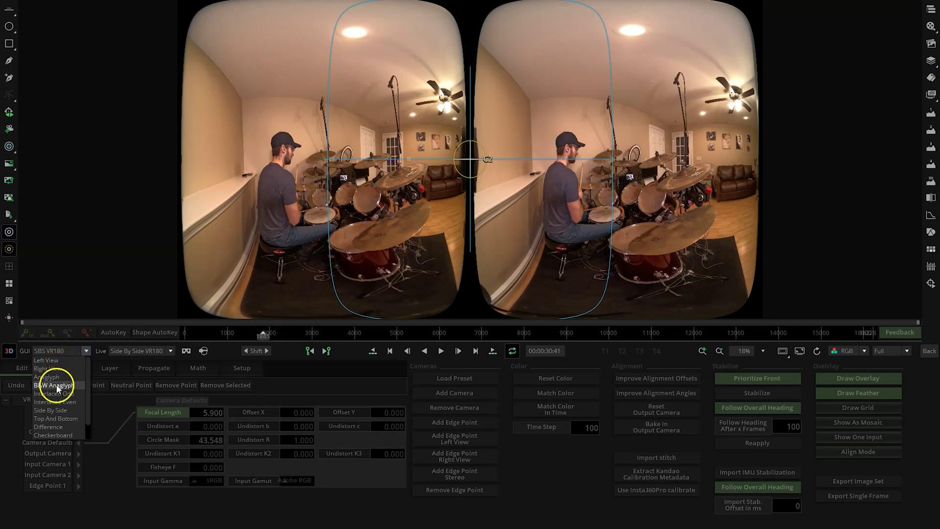
click(55, 387)
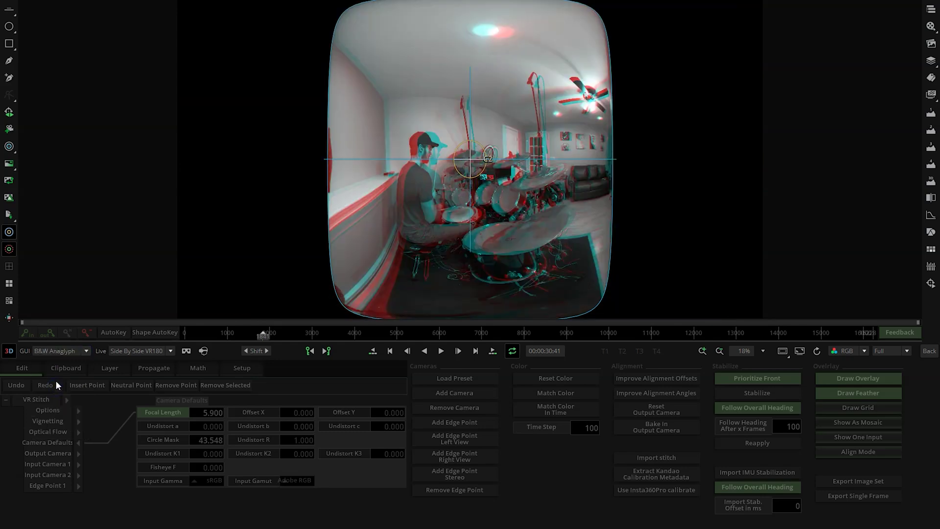
click(8, 352)
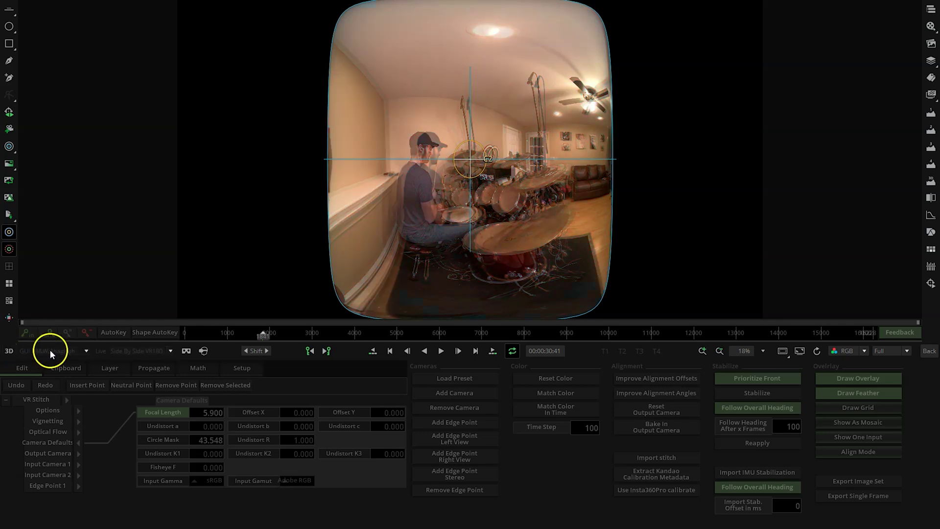
click(9, 353)
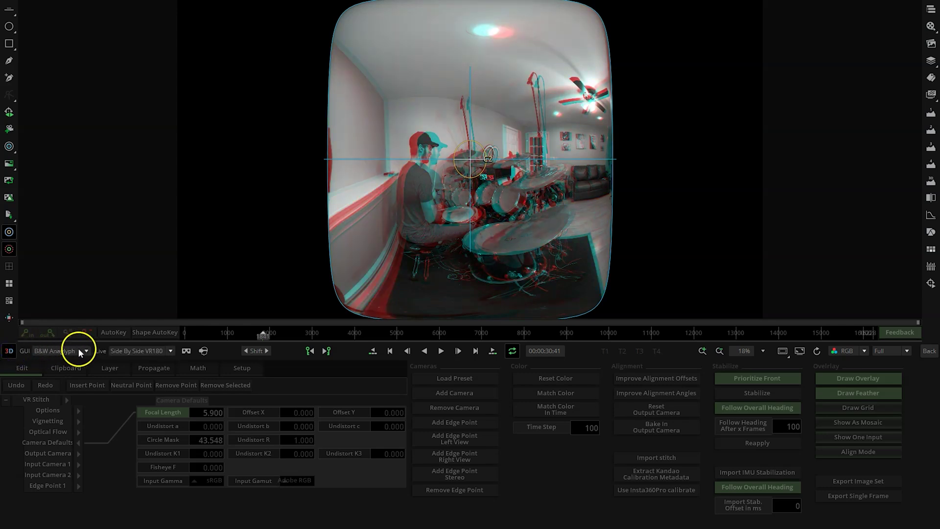
scroll(478, 150, up, 5)
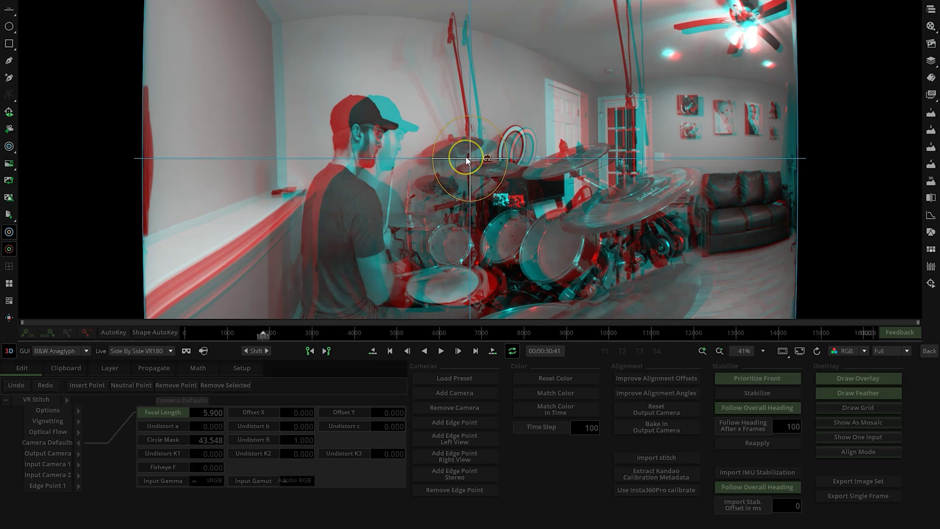
click(78, 442)
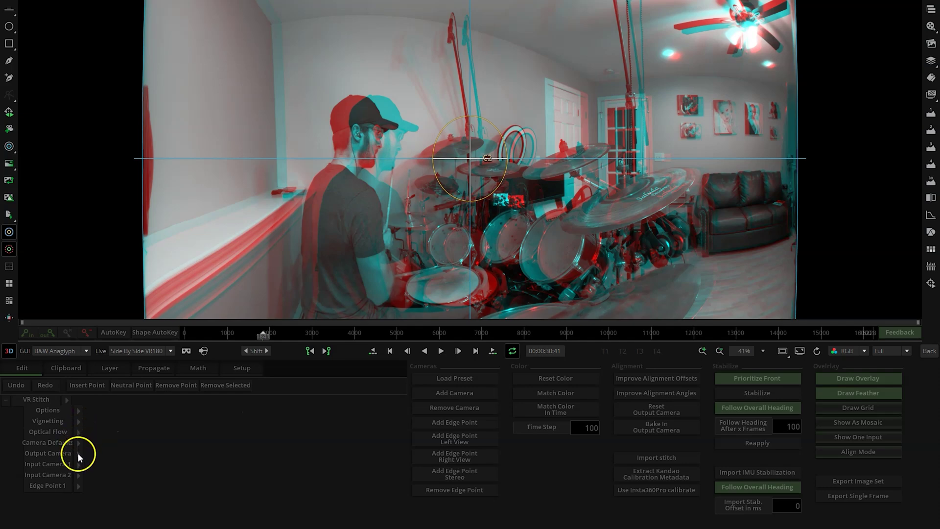
In VR Stitch Options, enter Horizontal Balance 0.1, then raise it to 1.000
click(78, 411)
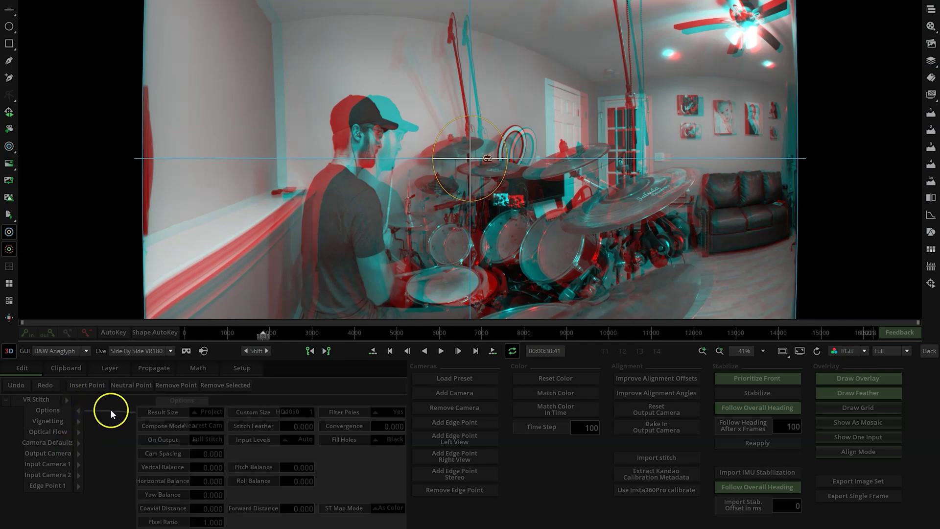
click(205, 482)
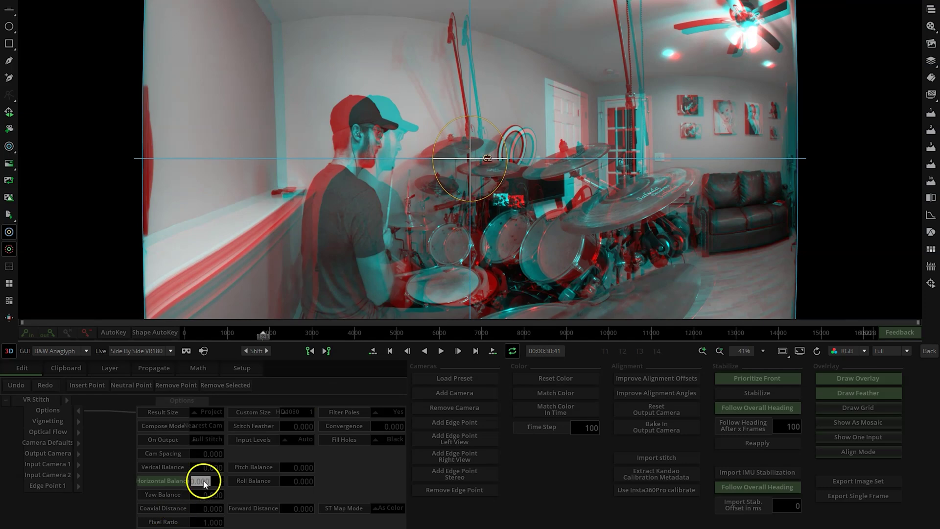
text(0.1)
key(Return)
scroll(206, 481, up, 2)
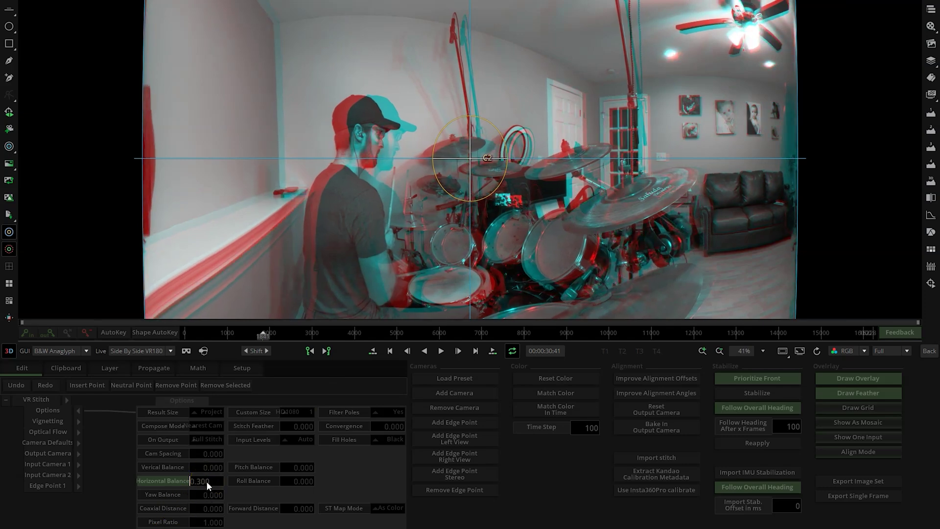
scroll(207, 481, up, 6)
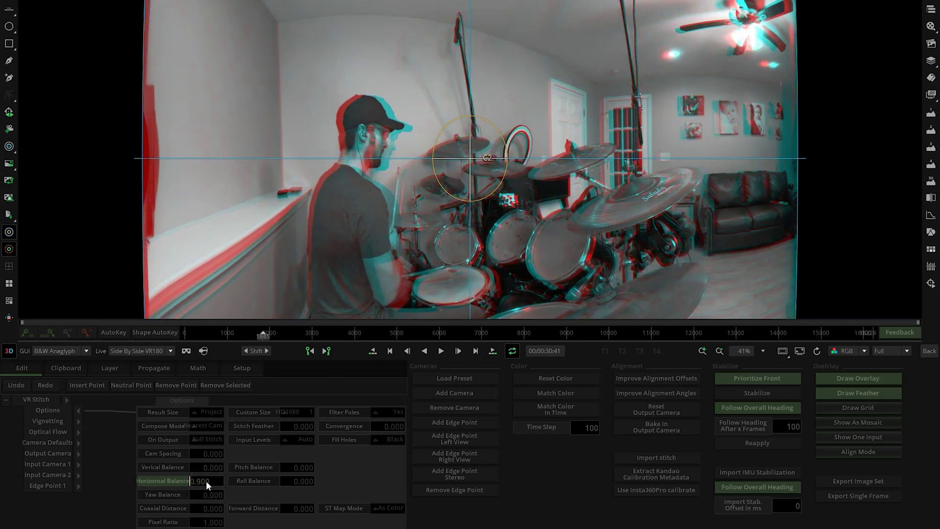
click(476, 236)
scroll(198, 480, up, 2)
scroll(198, 480, down, 2)
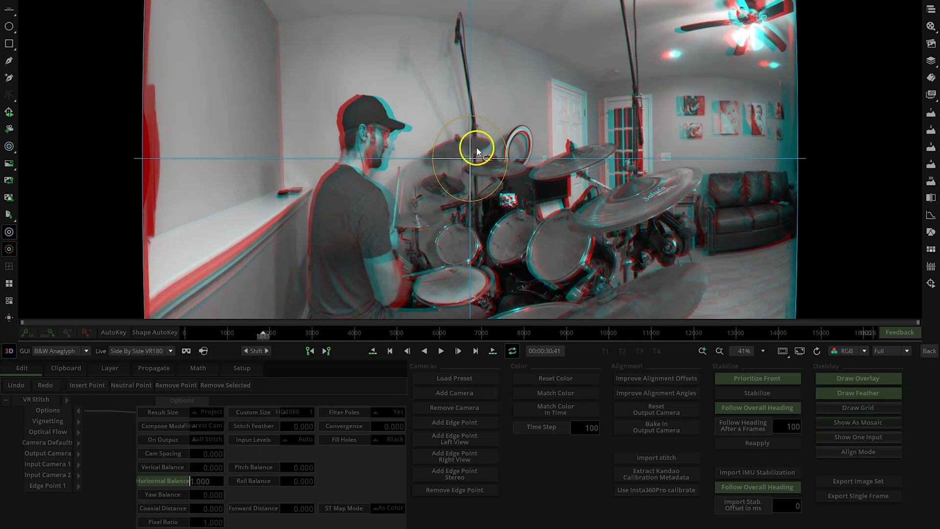
Select Input Camera 1 and nudge its centre slightly in Align Mode
click(68, 475)
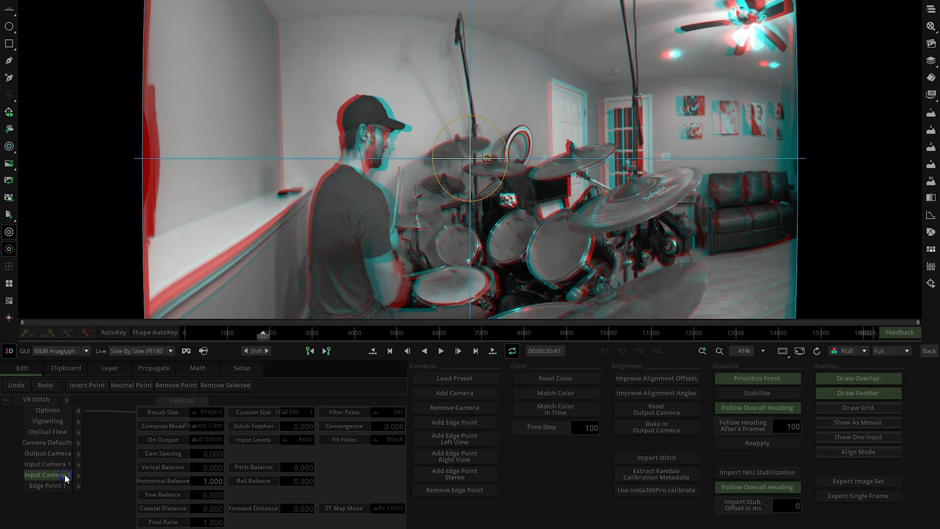
click(469, 165)
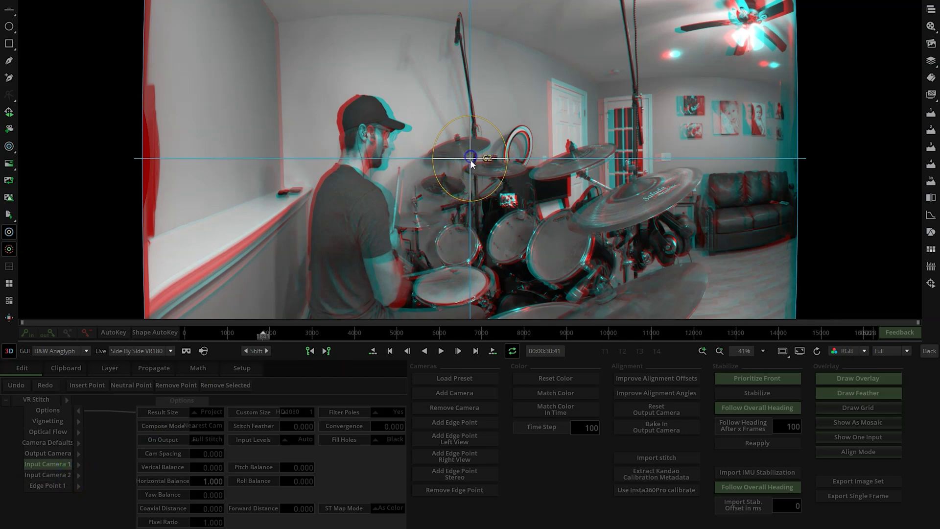
click(79, 465)
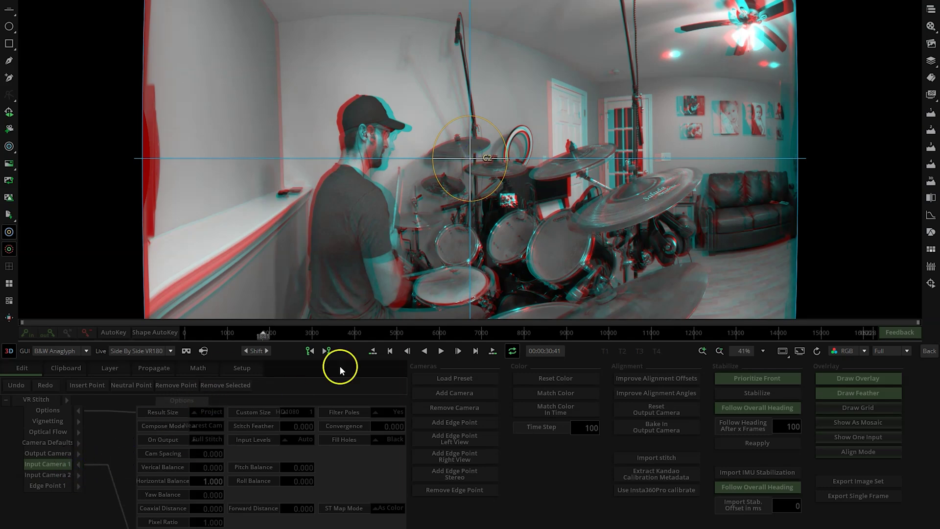
drag(470, 159, 472, 157)
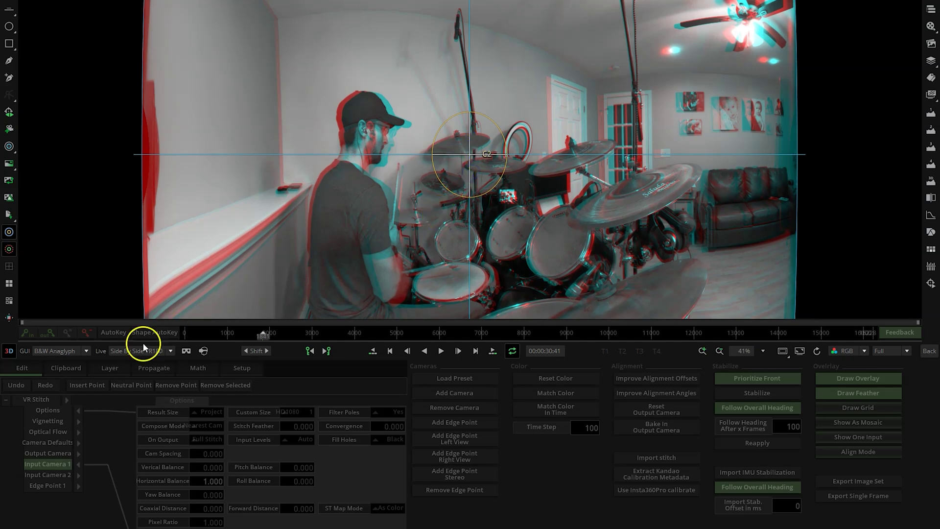
click(177, 490)
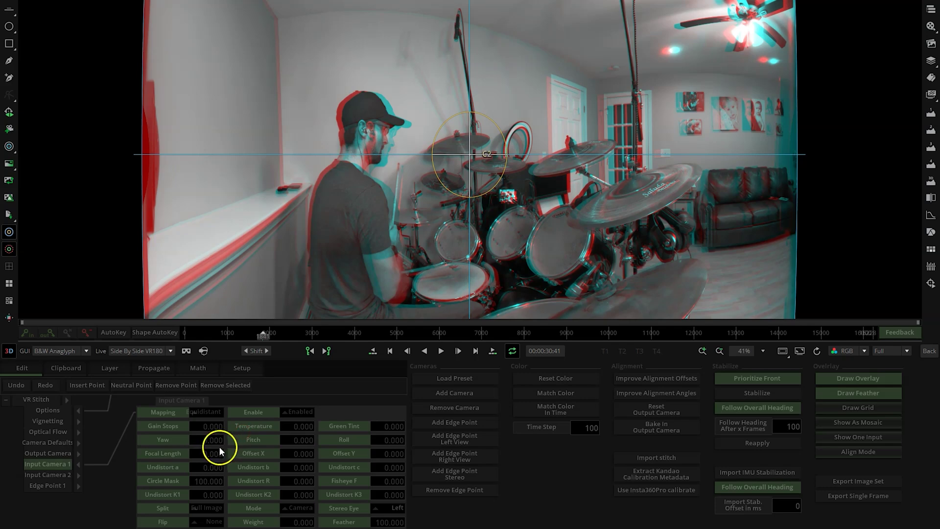
click(63, 465)
Drag Input Camera 2's centre onto Camera 1's centre and zoom the viewer out
click(78, 466)
click(78, 474)
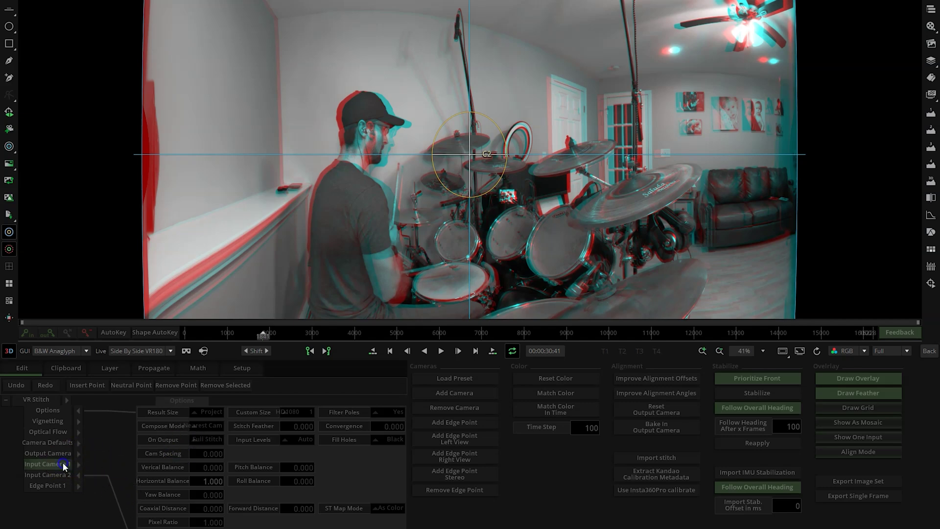
click(58, 474)
click(474, 168)
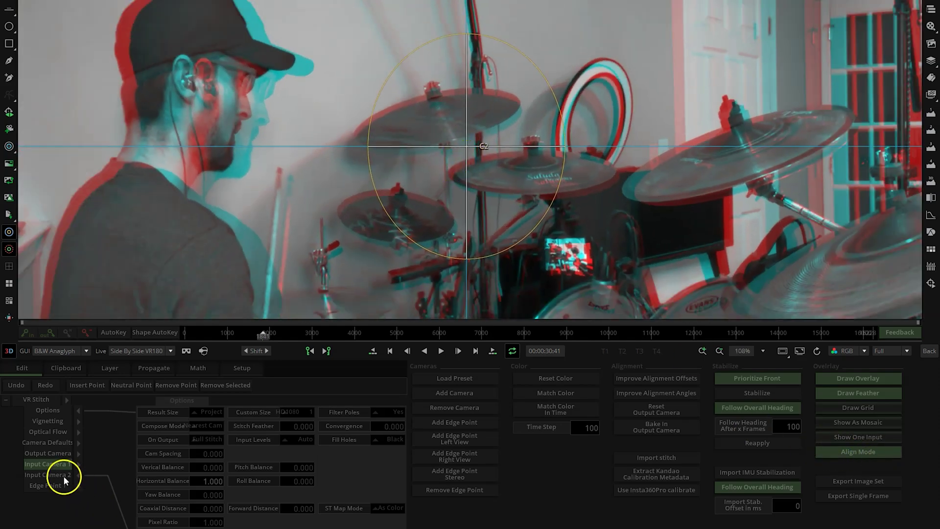
click(63, 475)
drag(466, 153, 469, 236)
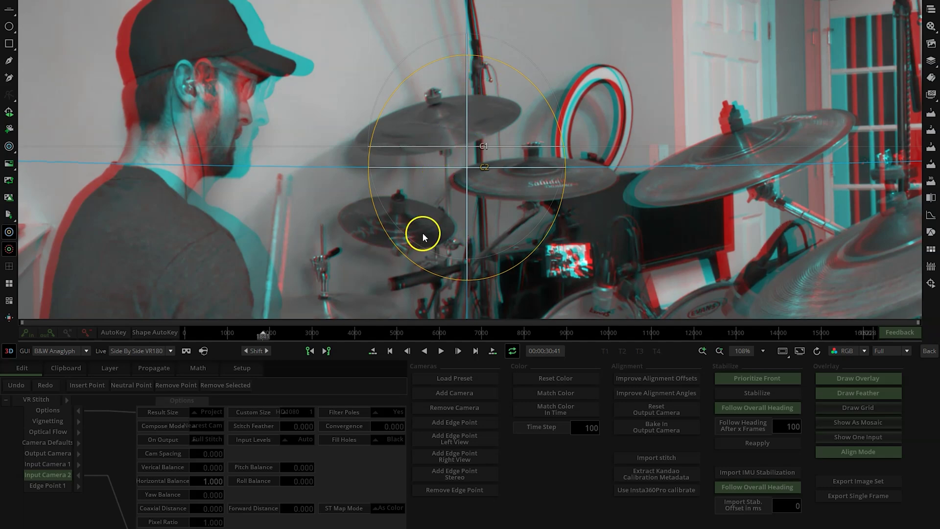
scroll(462, 197, down, 6)
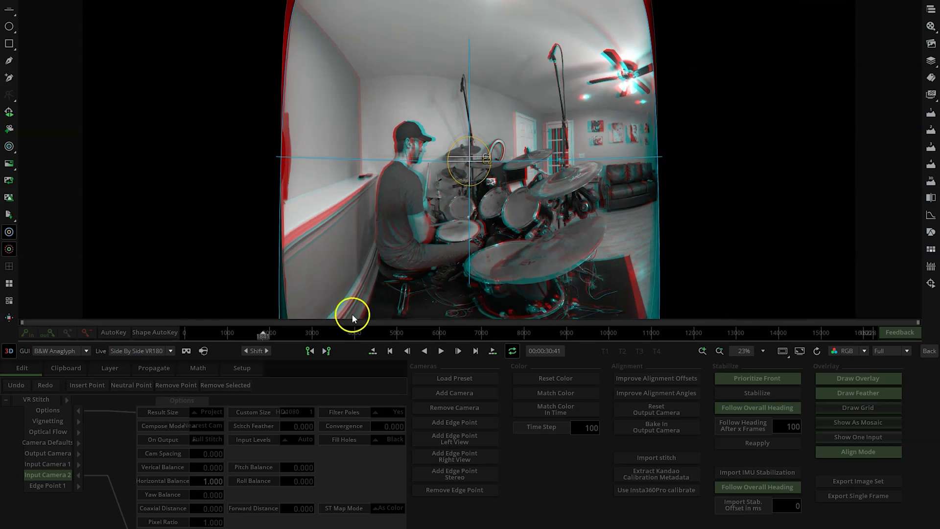
click(42, 408)
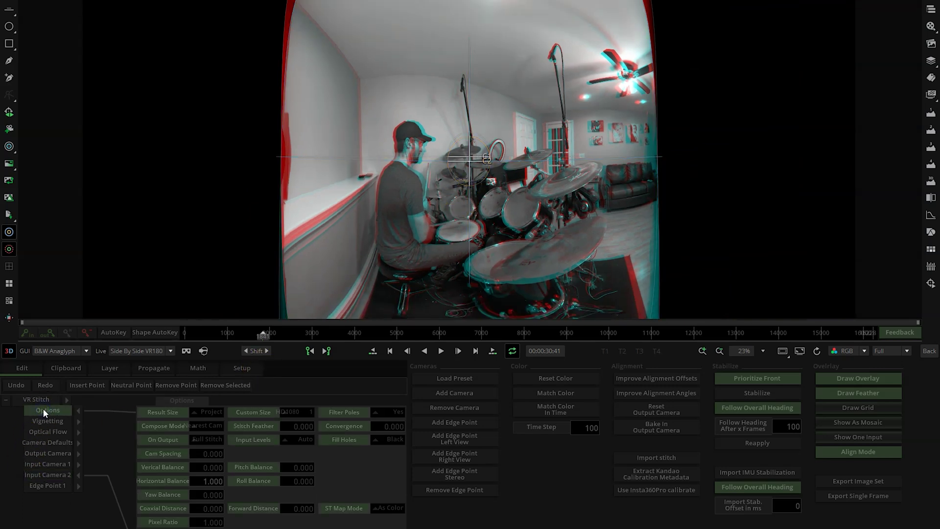
Try Horizontal Balance values 0.8, 0.4 and 0.3, then nudge camera 2's centre up toward camera 1
click(201, 479)
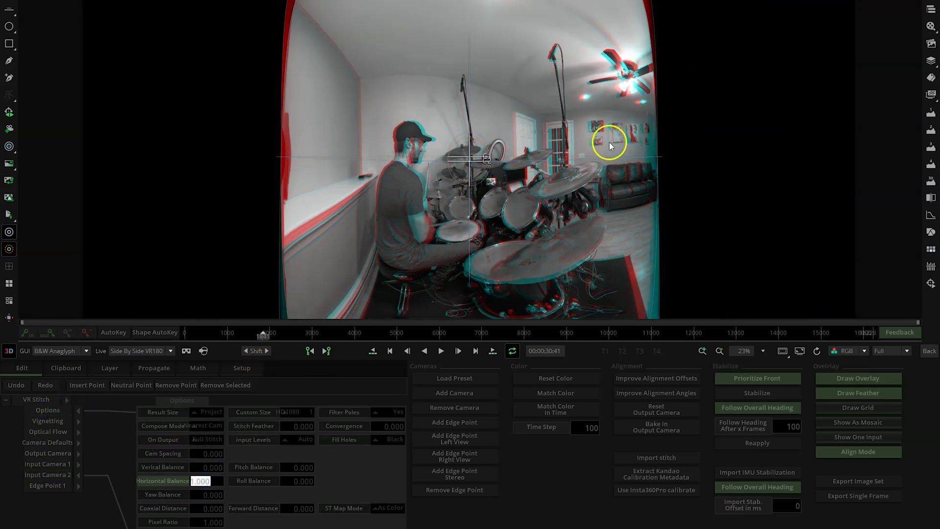
scroll(649, 152, up, 4)
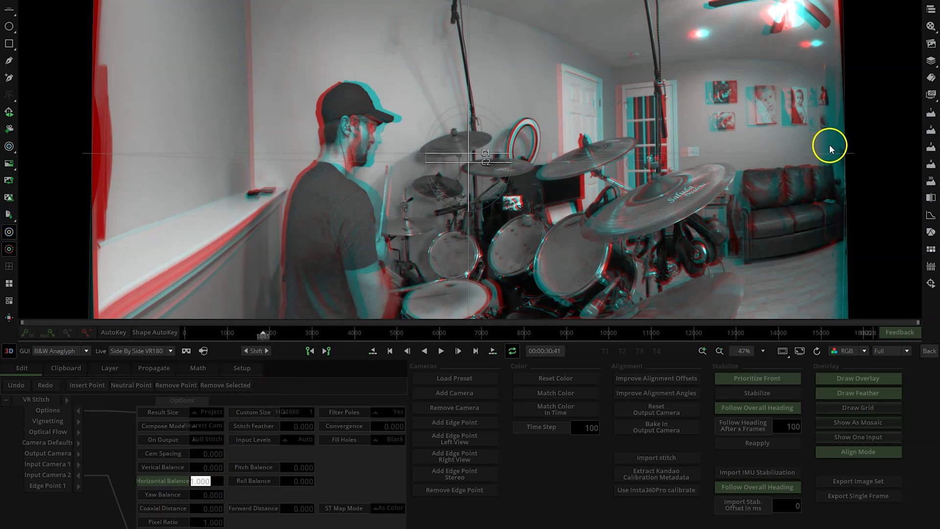
scroll(830, 148, down, 1)
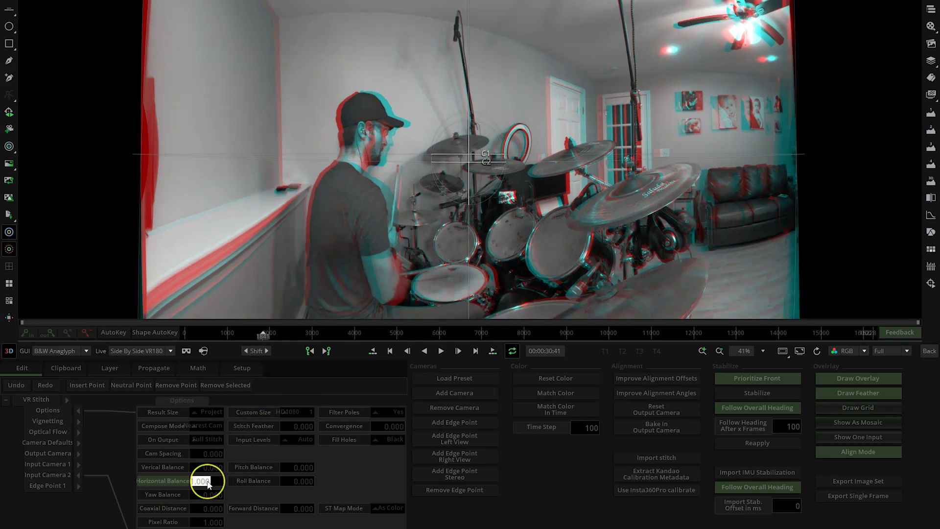
text(0.8)
key(Return)
text(0.4)
key(Return)
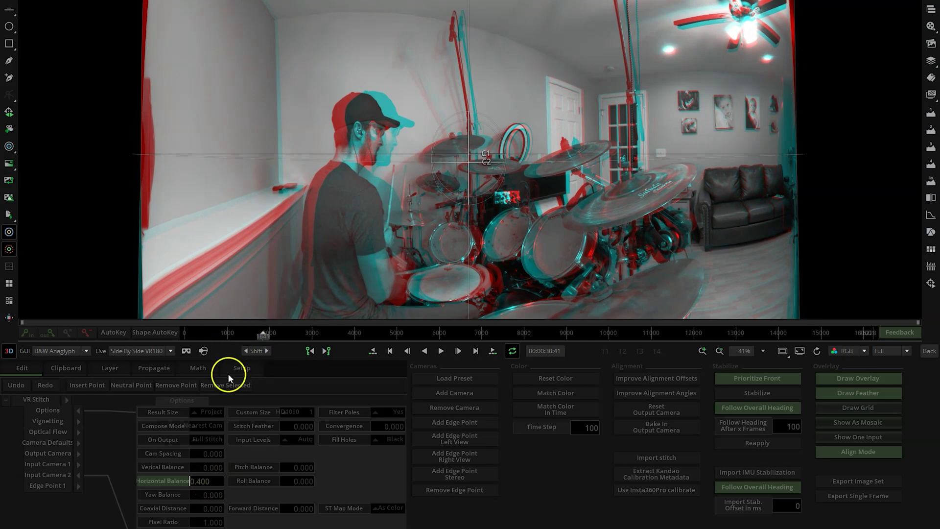
text(0.3)
key(Return)
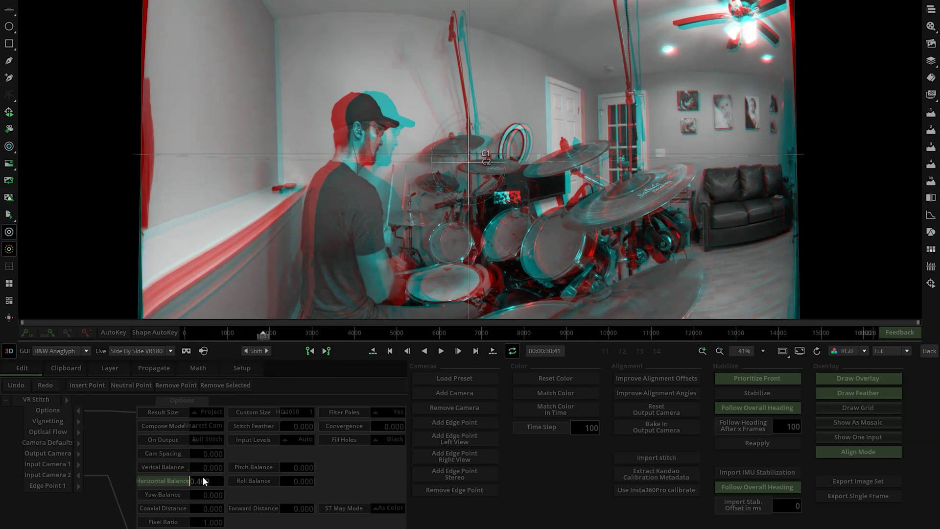
text(0.3)
key(Return)
click(63, 475)
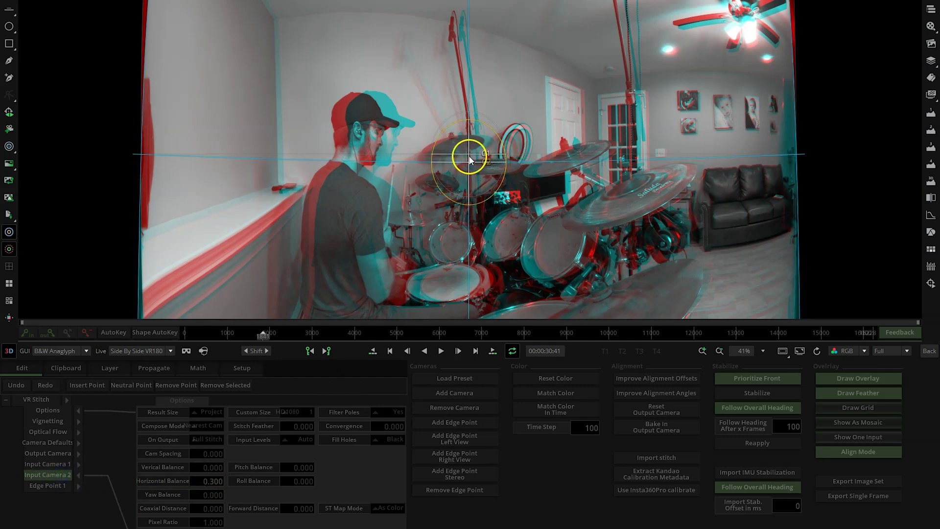
drag(469, 160, 491, 131)
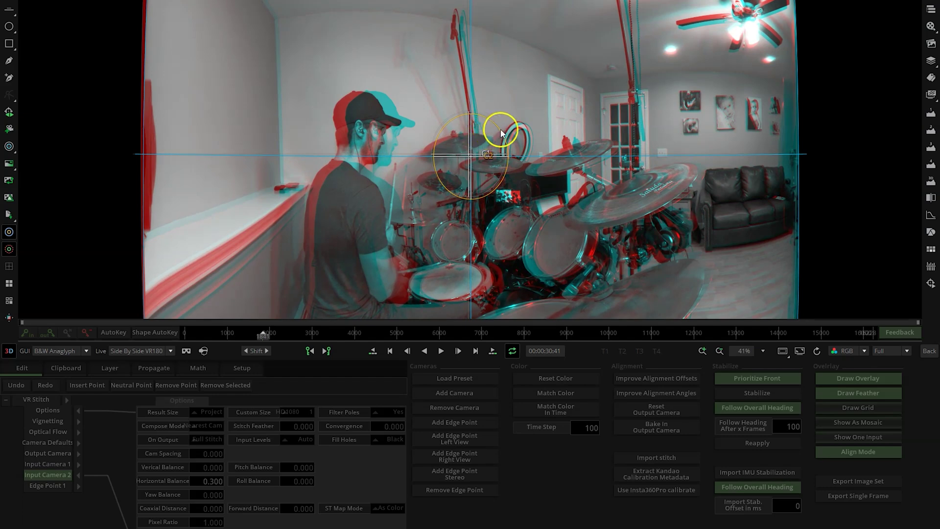
Raise Horizontal Balance to 1.700 and shift camera 2's alignment down to match camera 1
click(50, 415)
click(206, 481)
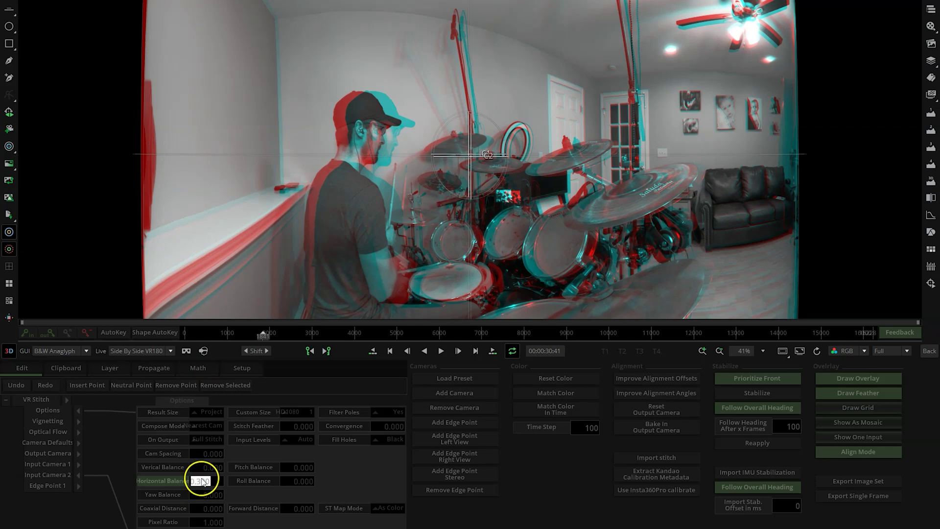
text(0.400)
scroll(201, 482, up, 1)
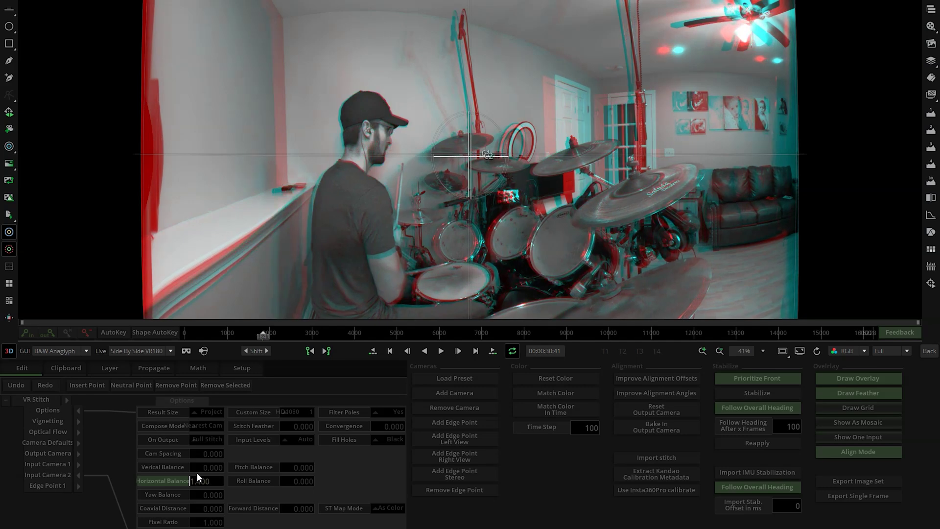
drag(197, 472, 195, 469)
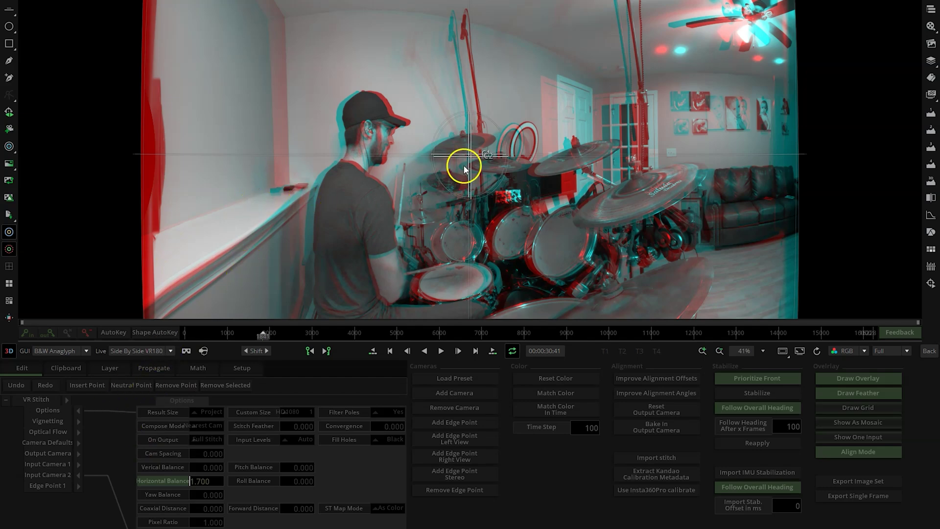
click(65, 475)
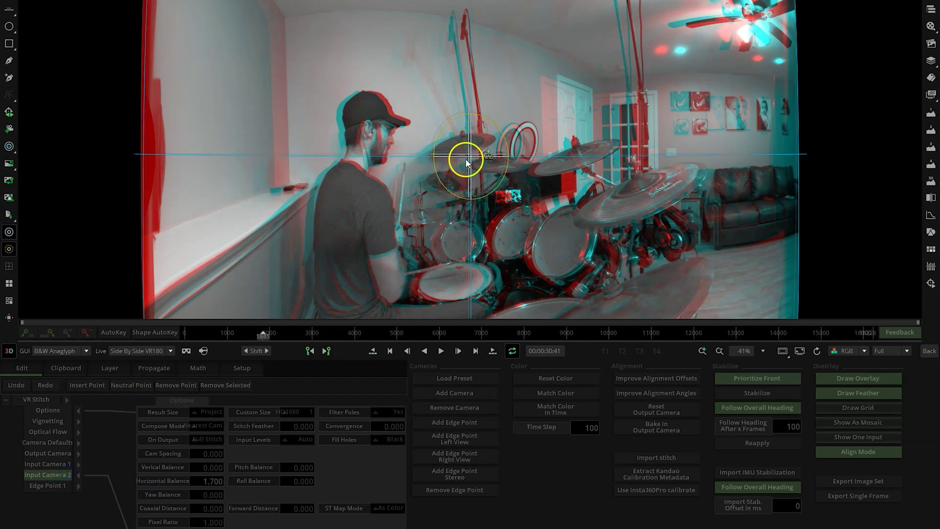
drag(470, 155, 464, 134)
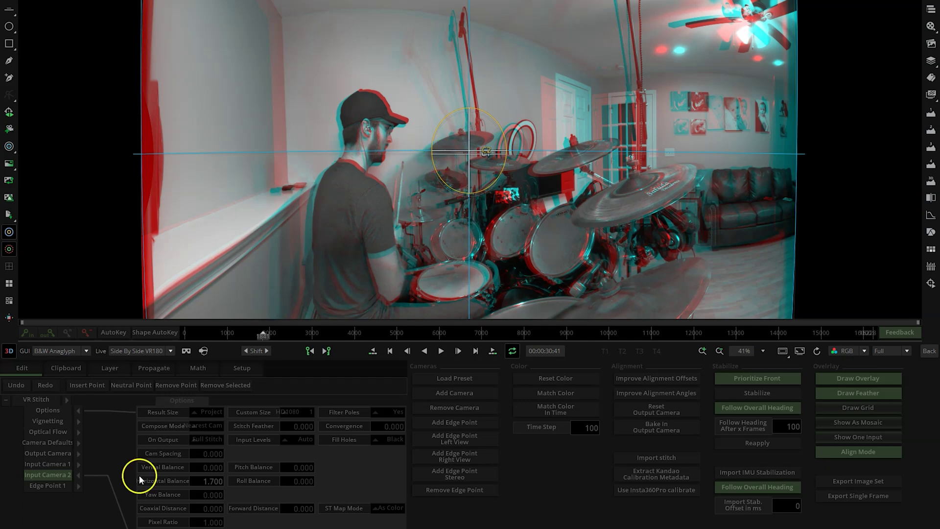
click(47, 443)
Set the stitch Horizontal Balance back to 1.000
click(51, 413)
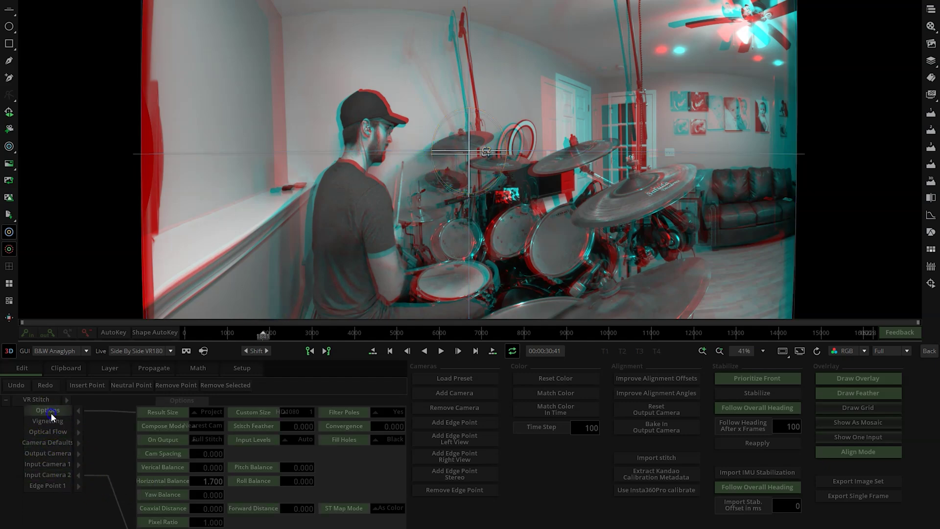
click(204, 481)
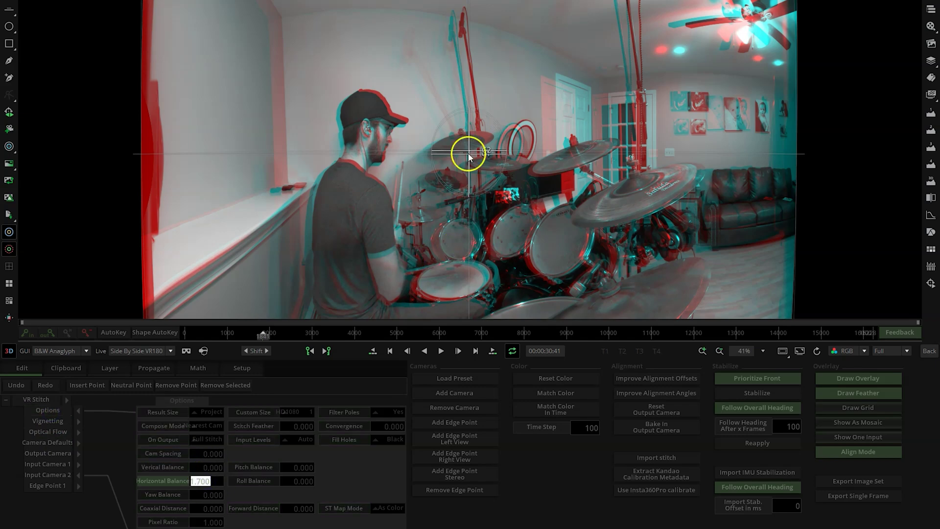
scroll(471, 145, up, 4)
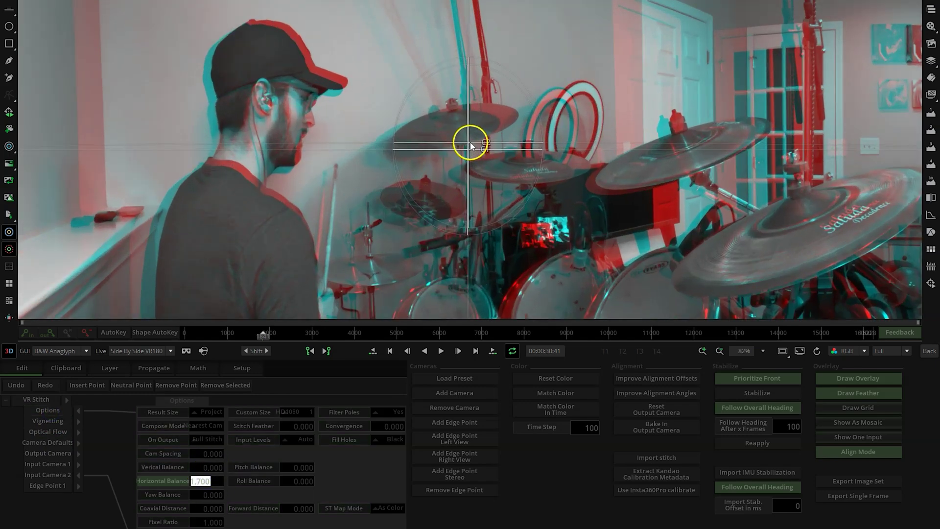
text(1)
key(Return)
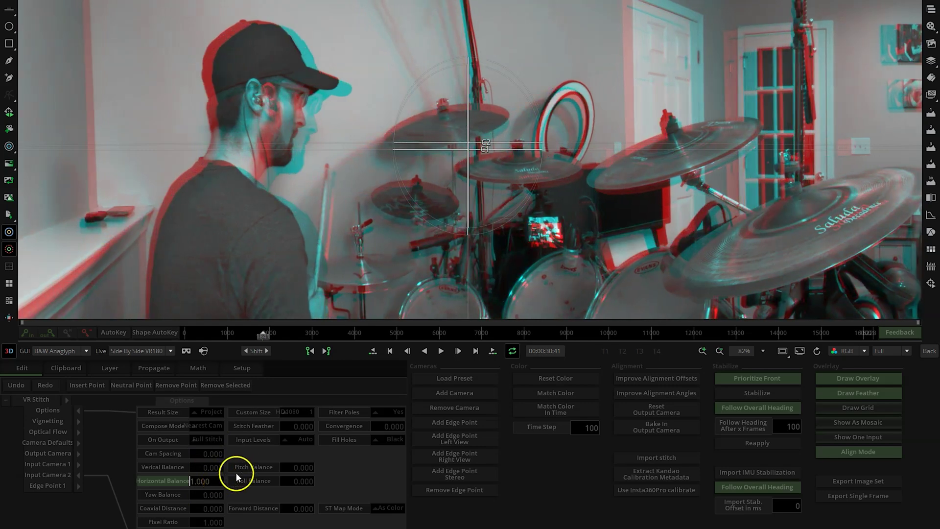
Drag Input Camera 2's crosshair upward so its image lines up with camera 1
click(64, 476)
drag(466, 182, 468, 272)
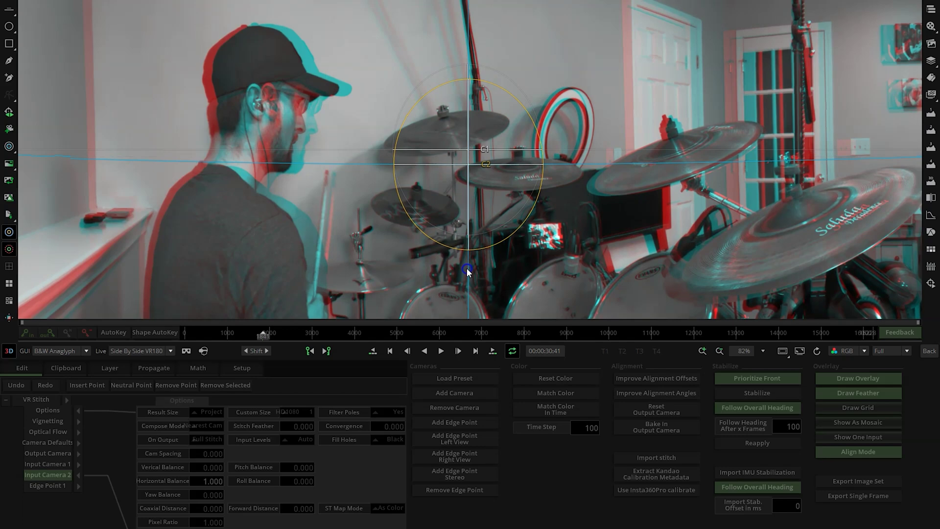
scroll(510, 122, down, 6)
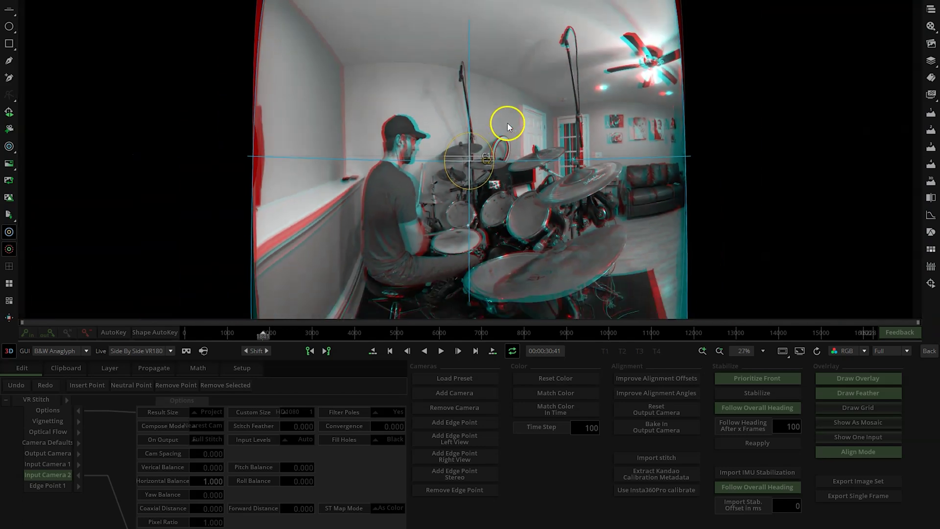
Nudge camera 2's inner alignment circle slightly left while zoomed in, then leave the stitch editor
scroll(507, 123, down, 1)
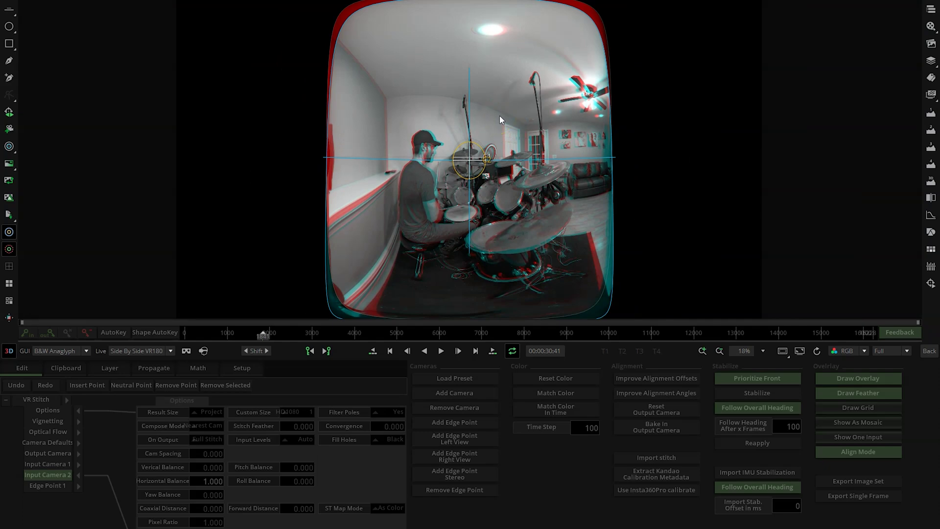
scroll(505, 98, up, 4)
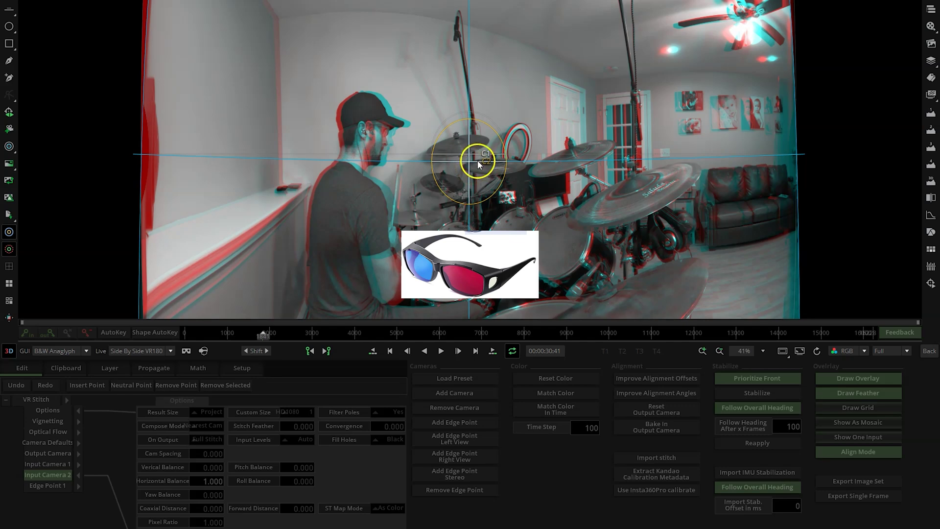
mouse_move(478, 161)
mouse_down()
mouse_move(457, 157)
mouse_move(466, 157)
mouse_up()
scroll(458, 211, down, 2)
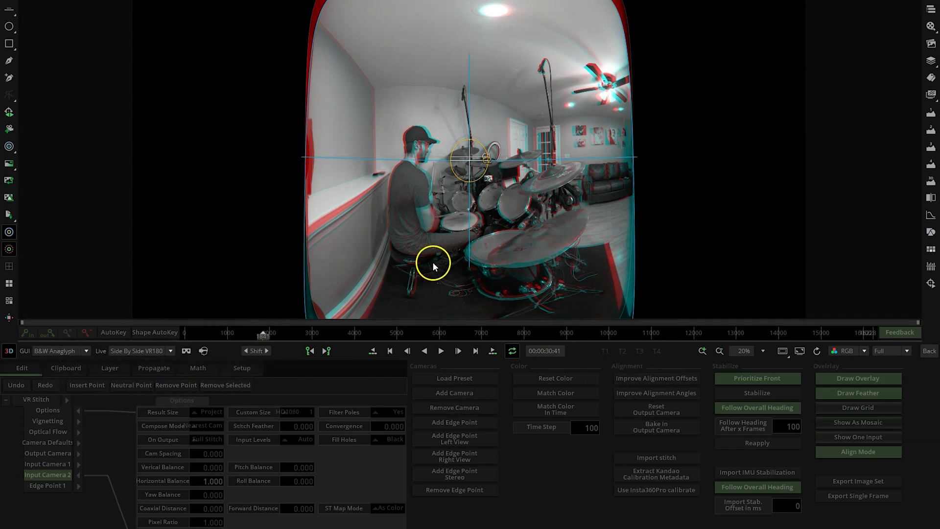
right_click(505, 243)
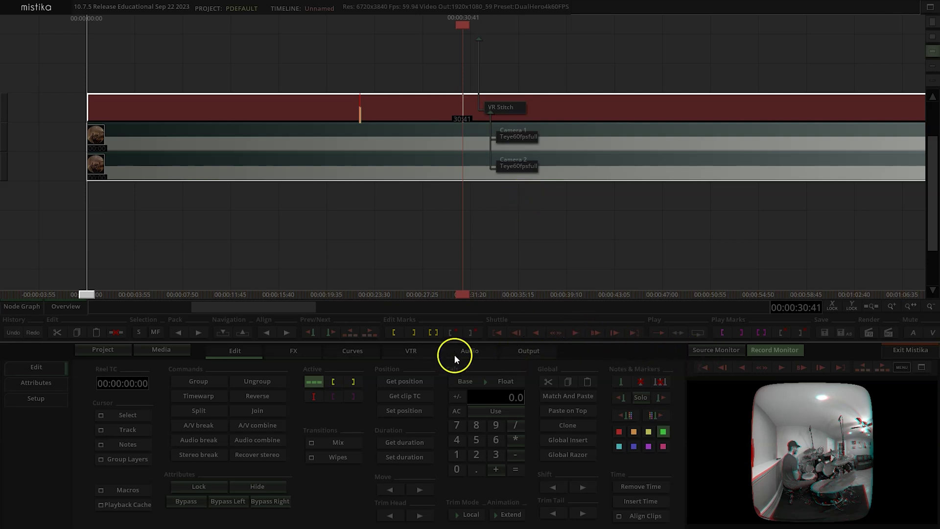
In the Output settings, replace the render name 'outsidegimbal' with 'file test'
click(525, 351)
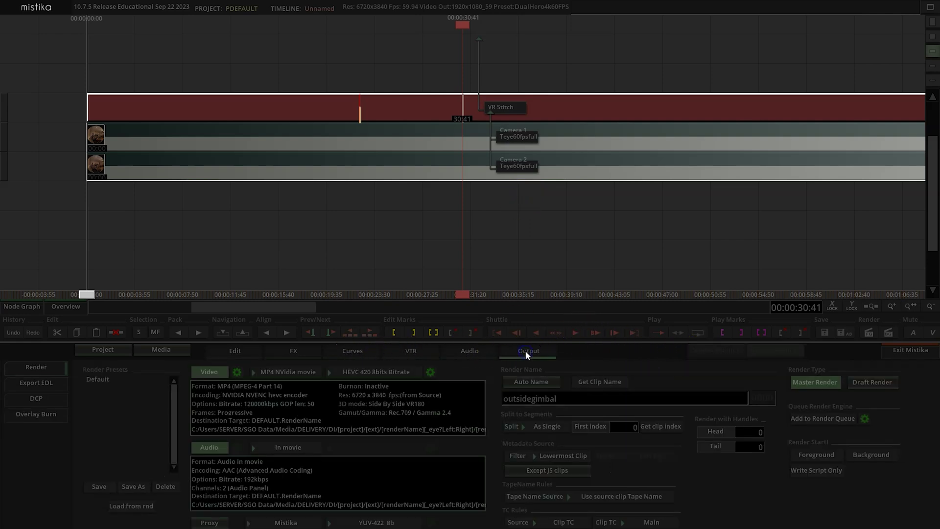
drag(568, 400, 485, 402)
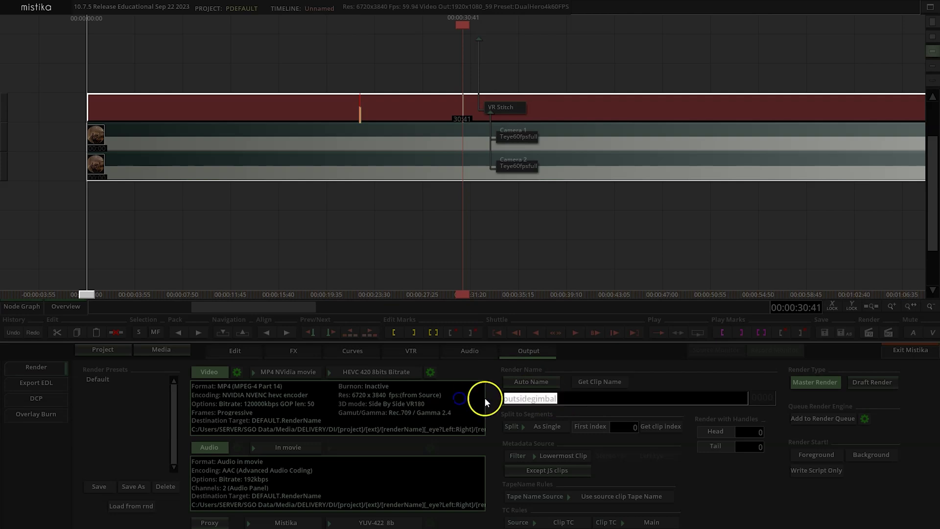
text(file test)
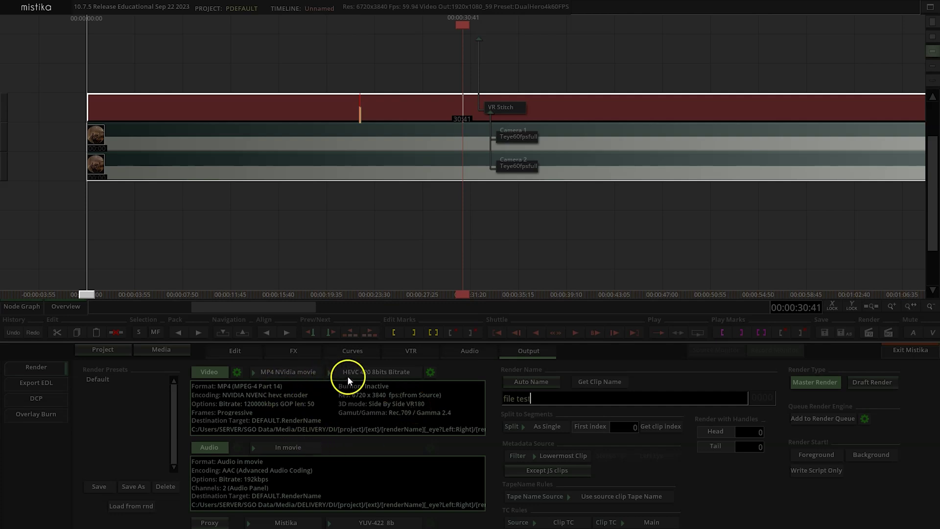
Review the Codec Options and Video Setup dialogs, closing both without changes
click(429, 373)
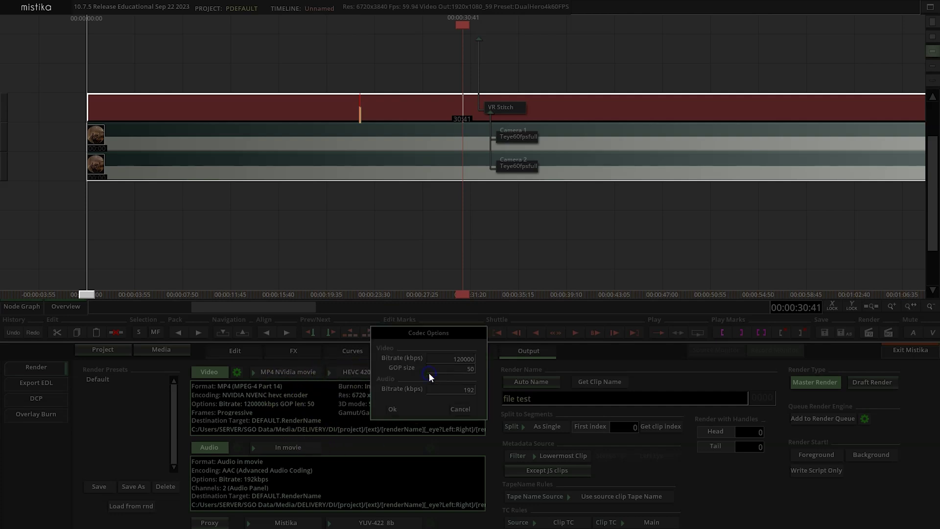
click(460, 410)
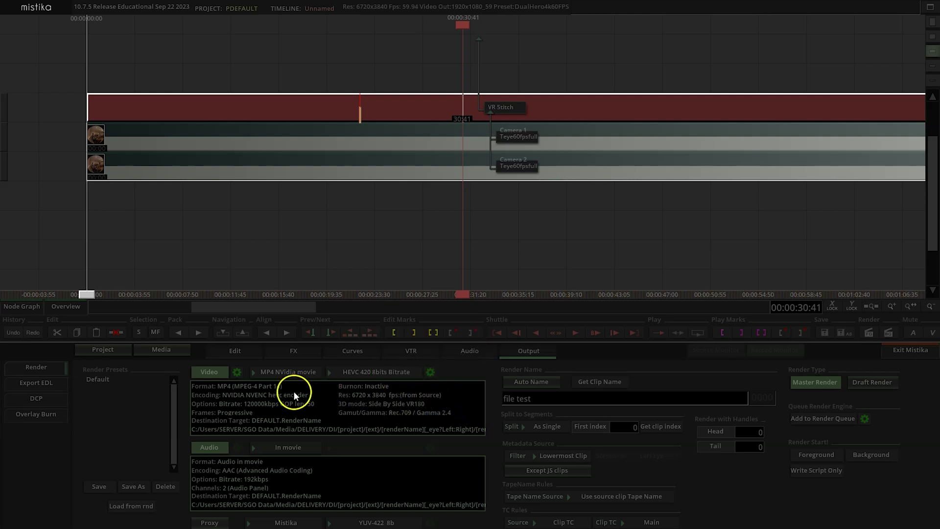
click(238, 372)
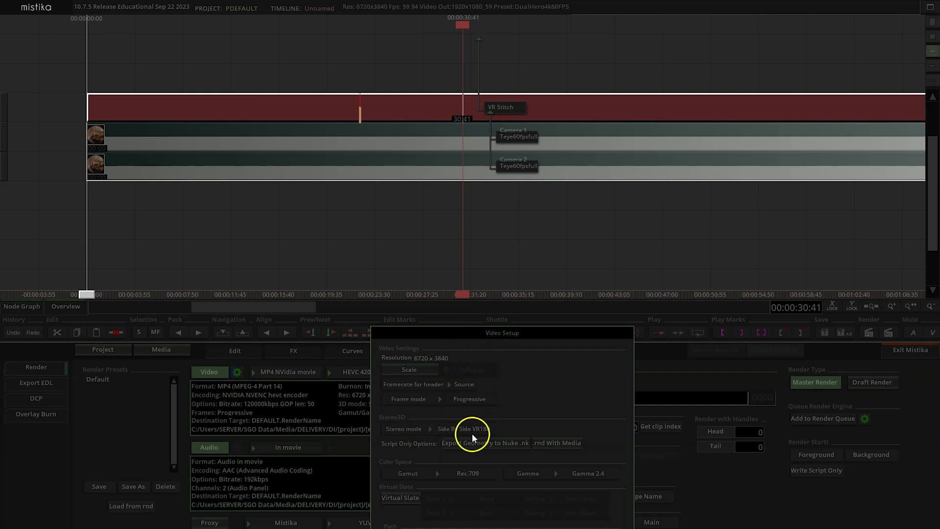
drag(492, 333, 487, 240)
click(525, 487)
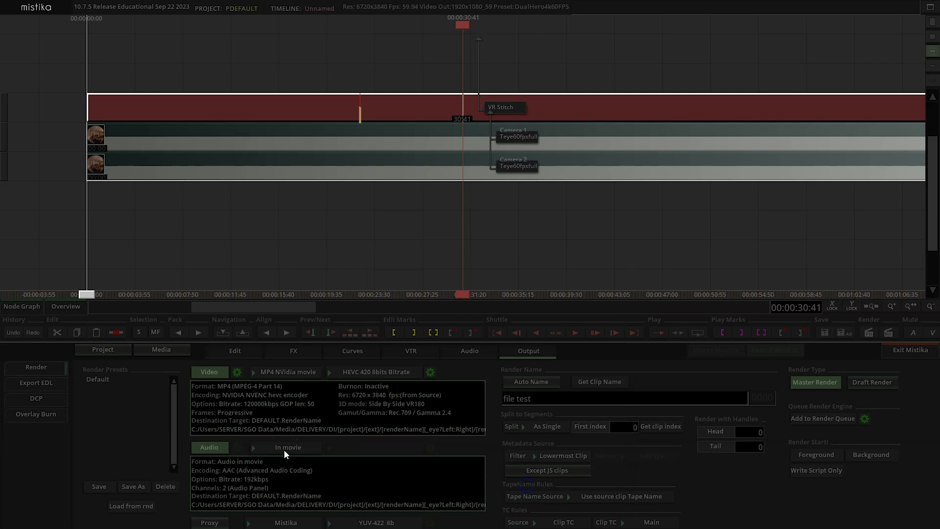
mouse_move(284, 450)
mouse_down()
mouse_move(267, 431)
mouse_move(438, 390)
mouse_up()
Foreground-render the stitched MP4 as 'filetest' after clearing the invalid-name warning and removing the space
click(820, 454)
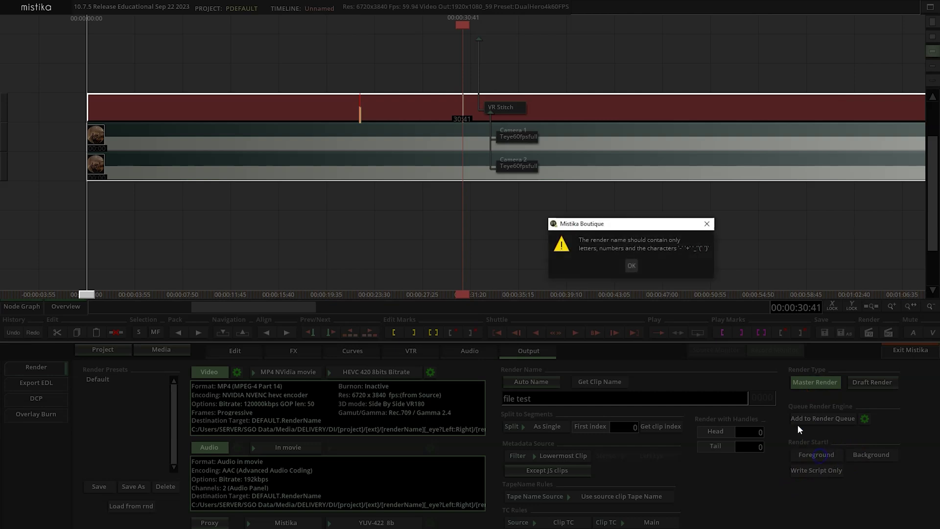
click(631, 266)
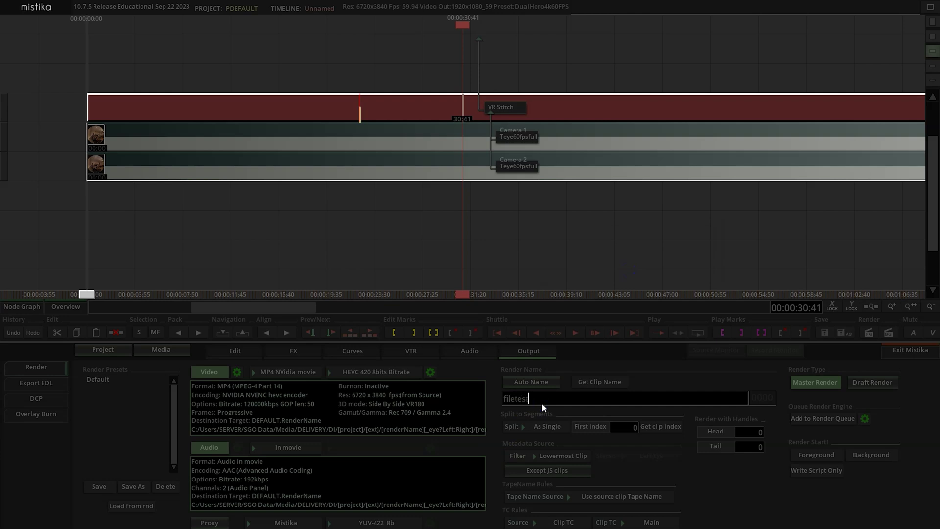
click(812, 454)
click(812, 457)
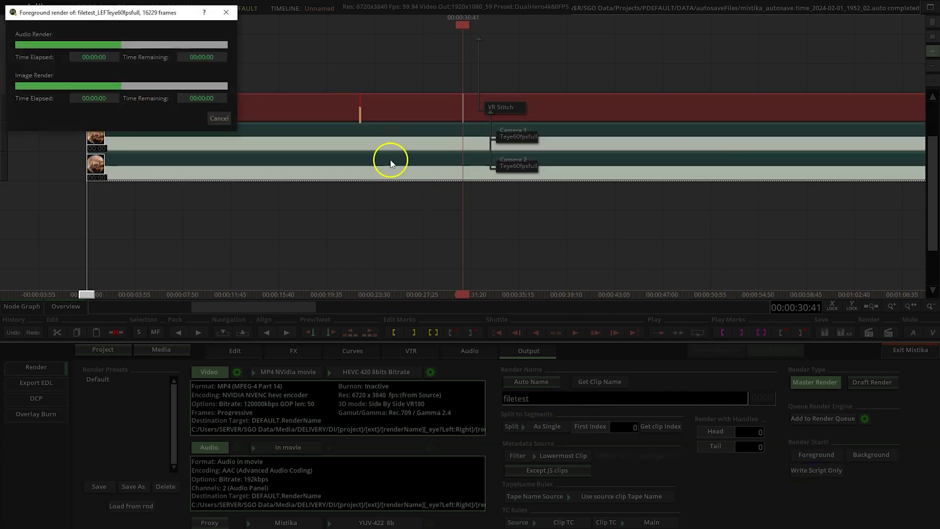
drag(71, 13, 412, 169)
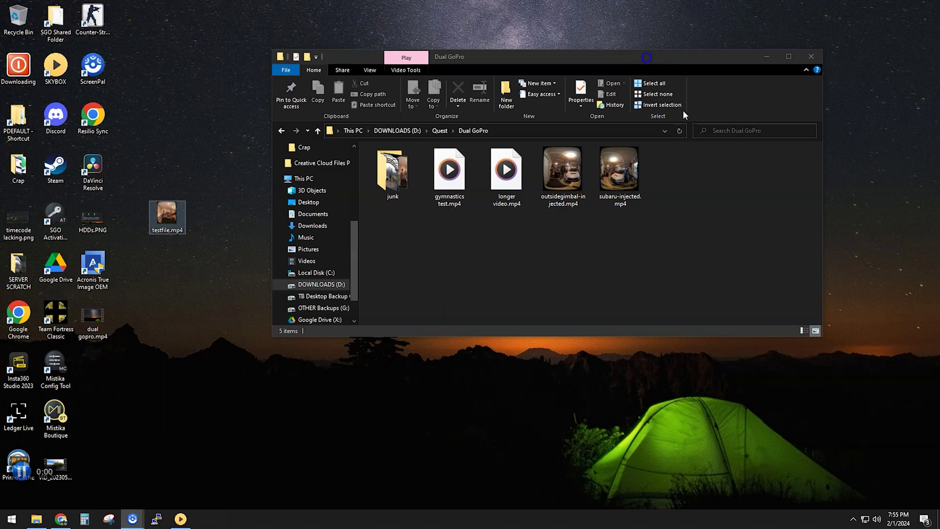
click(168, 210)
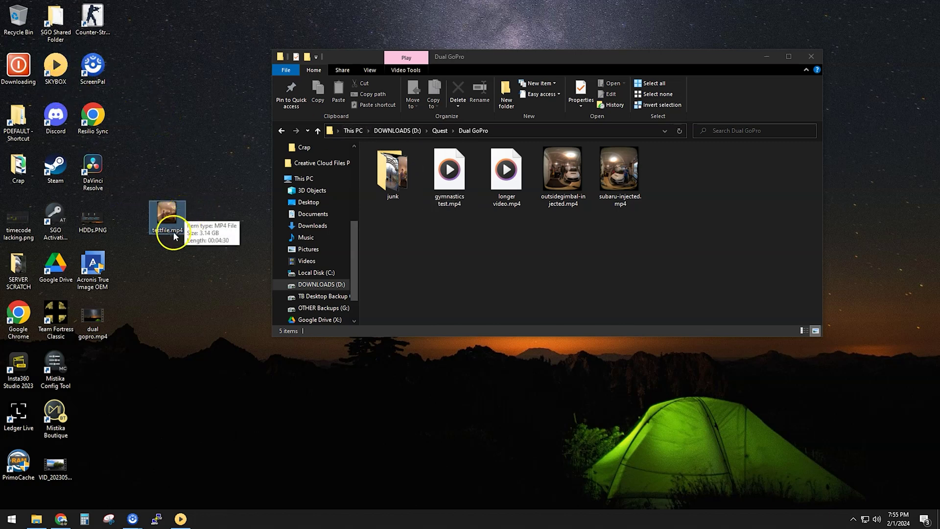
Copy testfile.mp4 into D:\Quest\Dual GoPro, then close the SKYBOX player window
drag(167, 216, 463, 242)
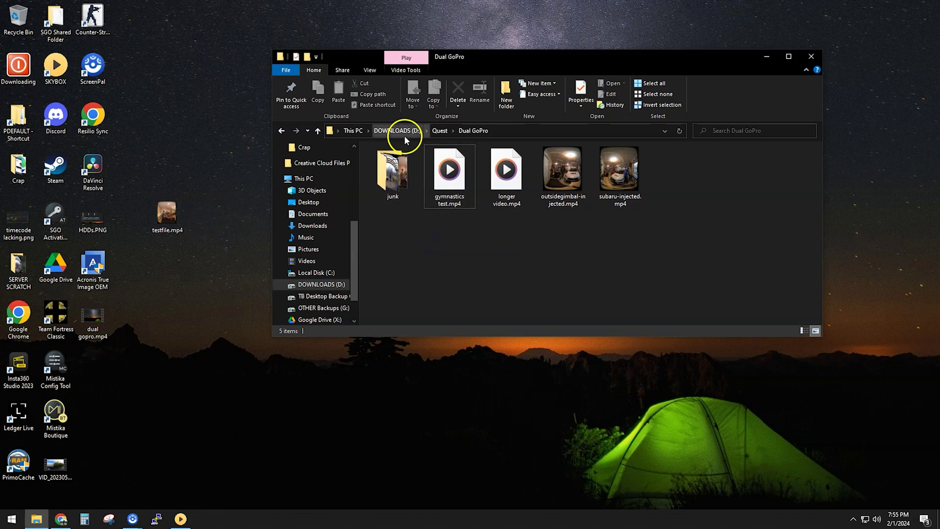
drag(465, 132, 485, 267)
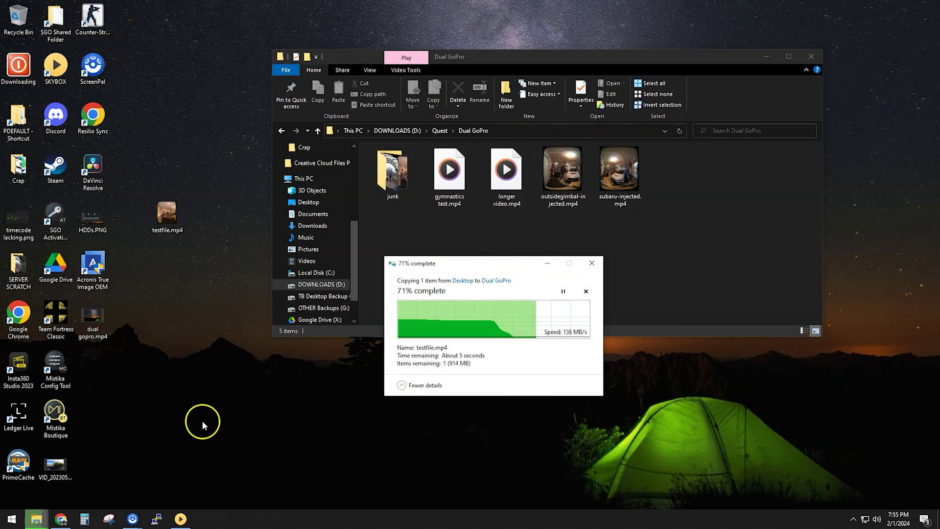
click(180, 520)
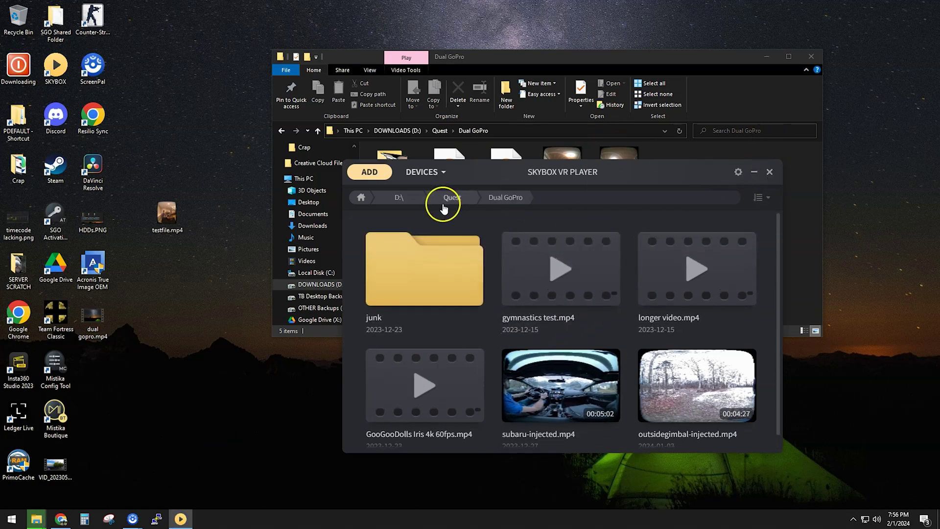
click(769, 171)
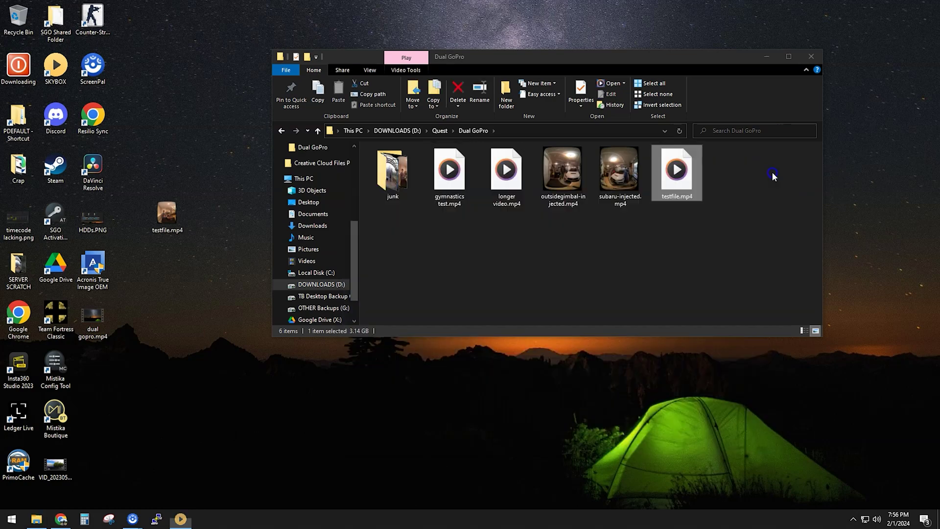
click(474, 238)
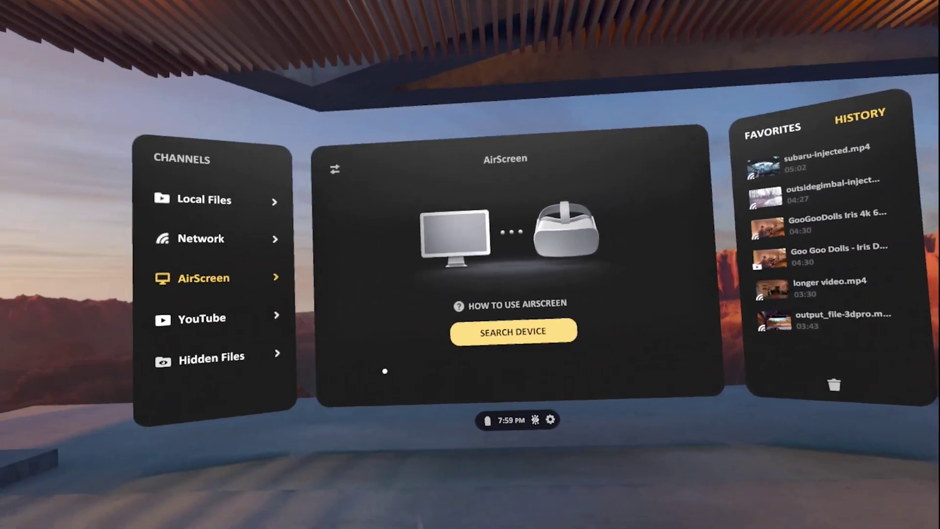
Connect to SERVER-PC's AirScreen and open its D: drive in the DIRECTORY view
click(466, 329)
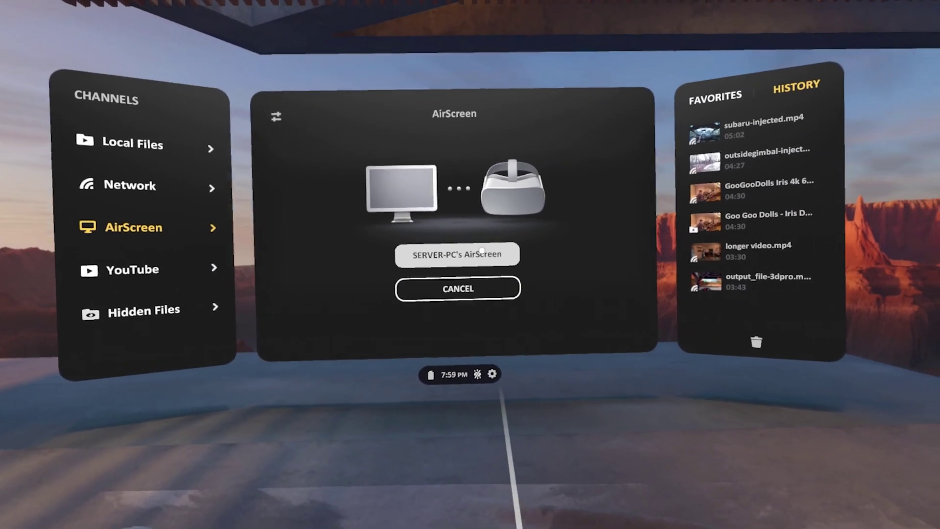
click(464, 254)
click(510, 208)
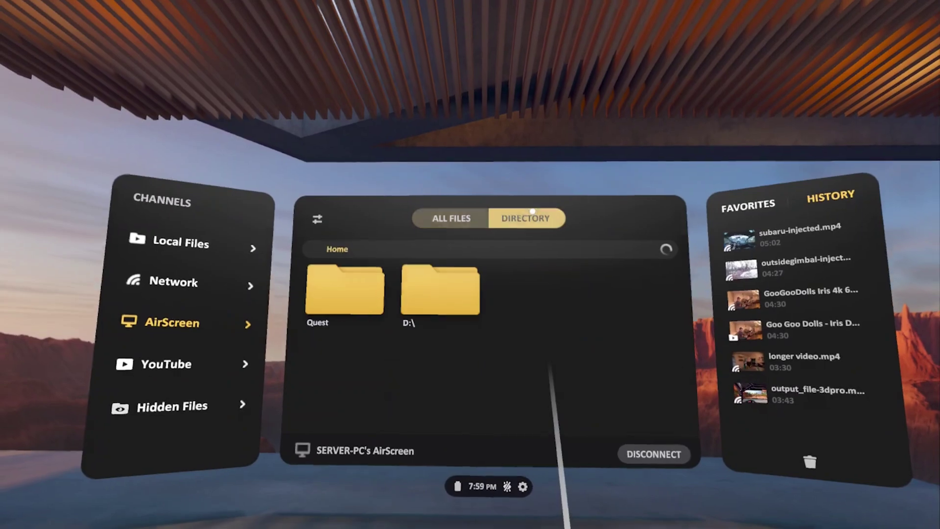
click(468, 294)
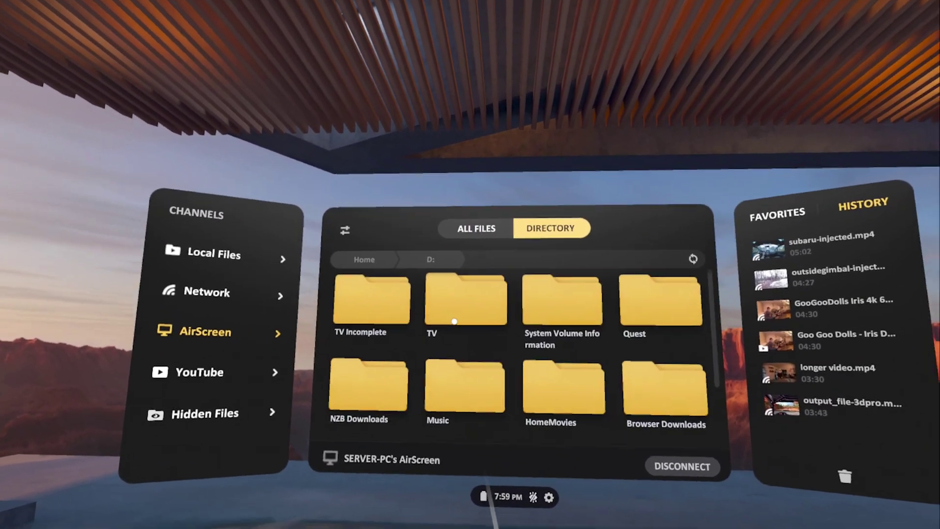
scroll(449, 340, down, 3)
scroll(421, 329, up, 2)
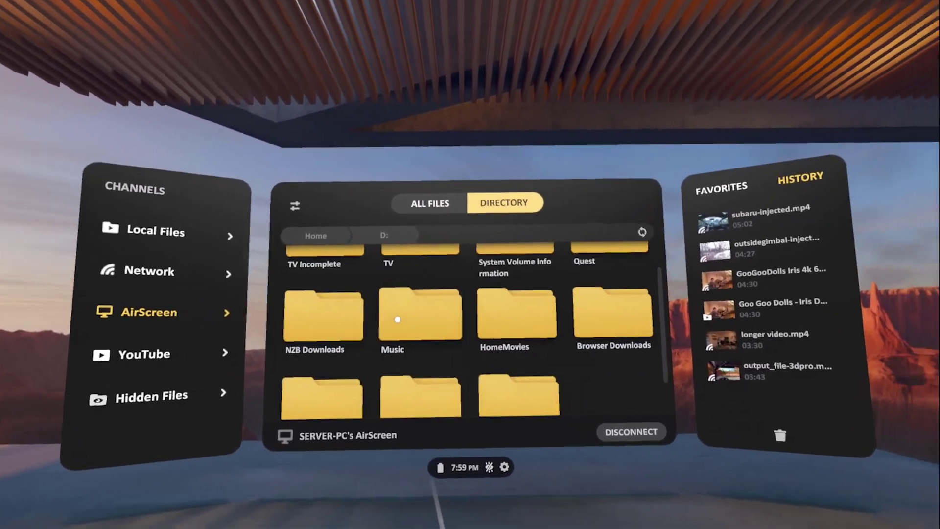